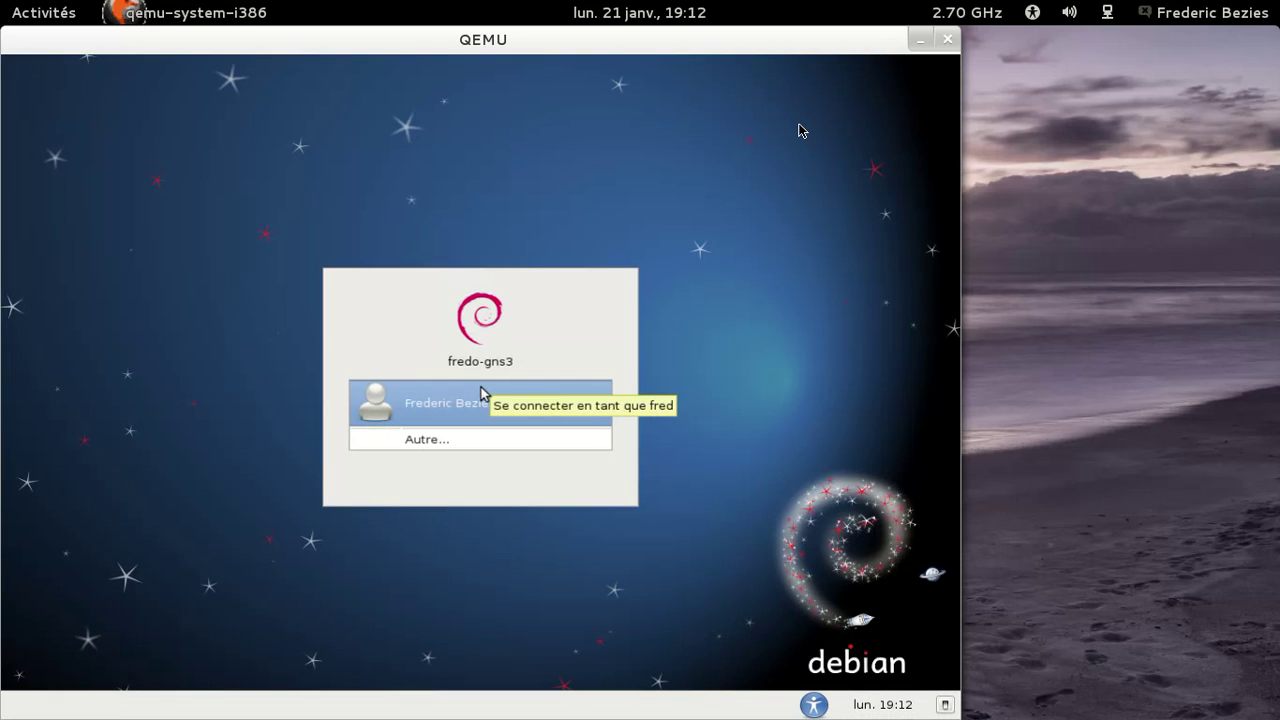
Step: Log in to the listed user account on the virtual machine by entering the account password
{"action": "left_click", "coordinate": [480, 393]}
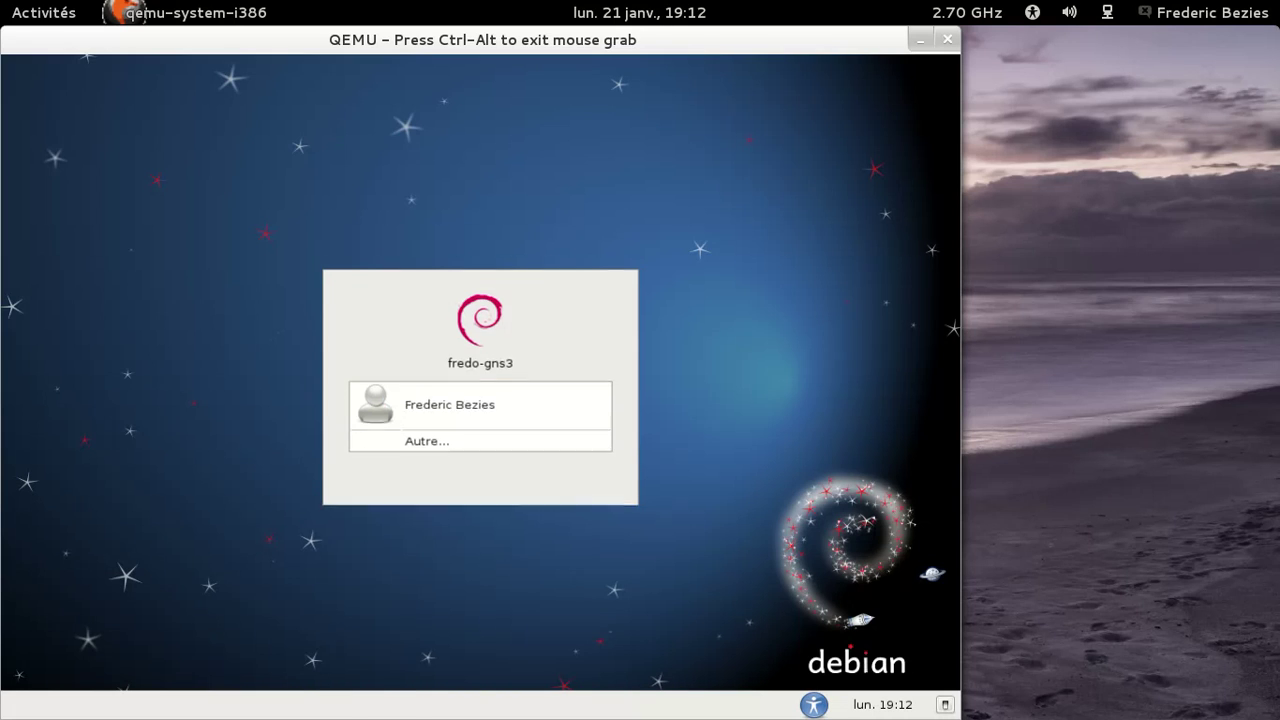
{"action": "left_click", "coordinate": [402, 410]}
{"action": "type", "text": "********"}
{"action": "key", "text": "Return"}
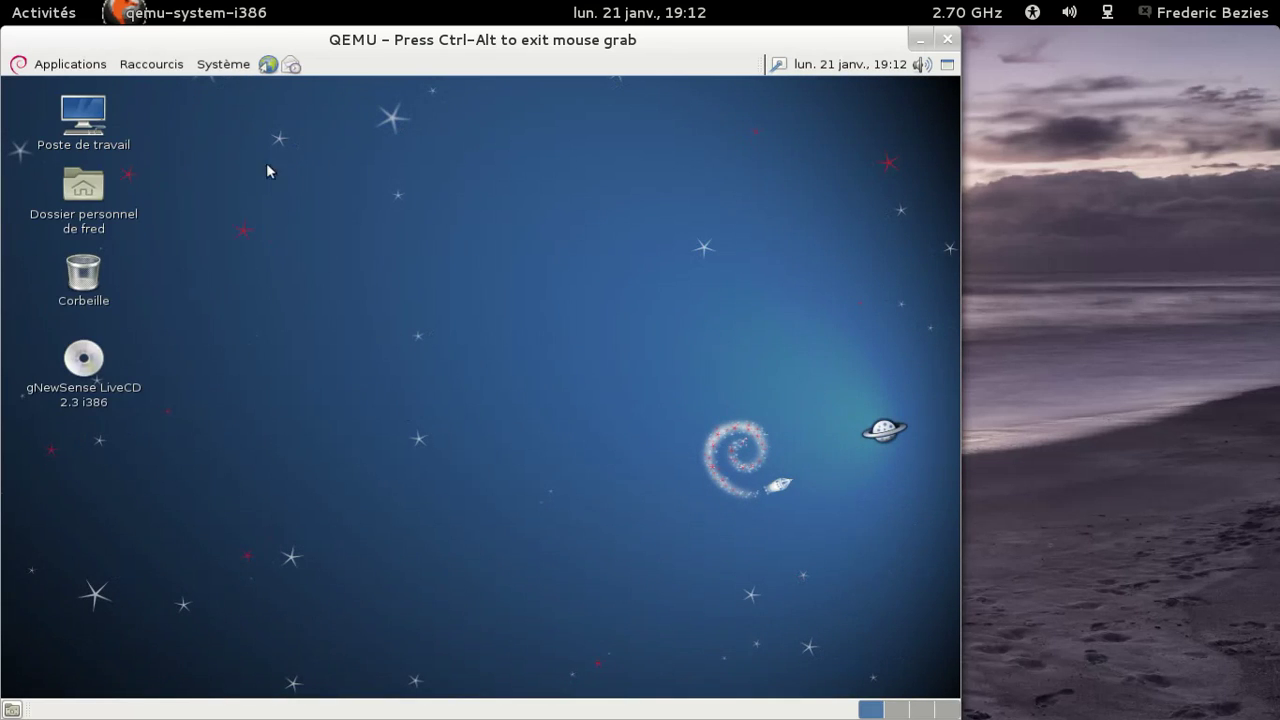
Step: Examine the GNOME desktop's version information and the available Administration and Preferences tools, closing the information window at the end
{"action": "left_click", "coordinate": [236, 66]}
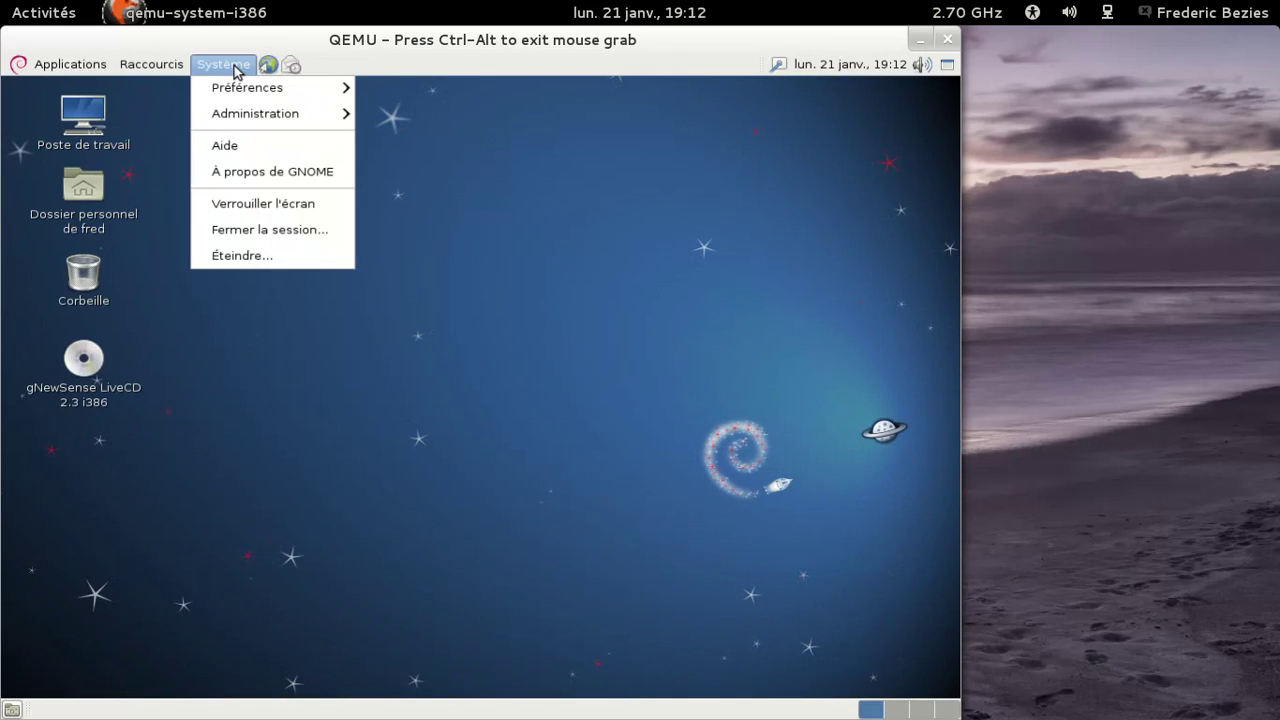
{"action": "left_click", "coordinate": [243, 175]}
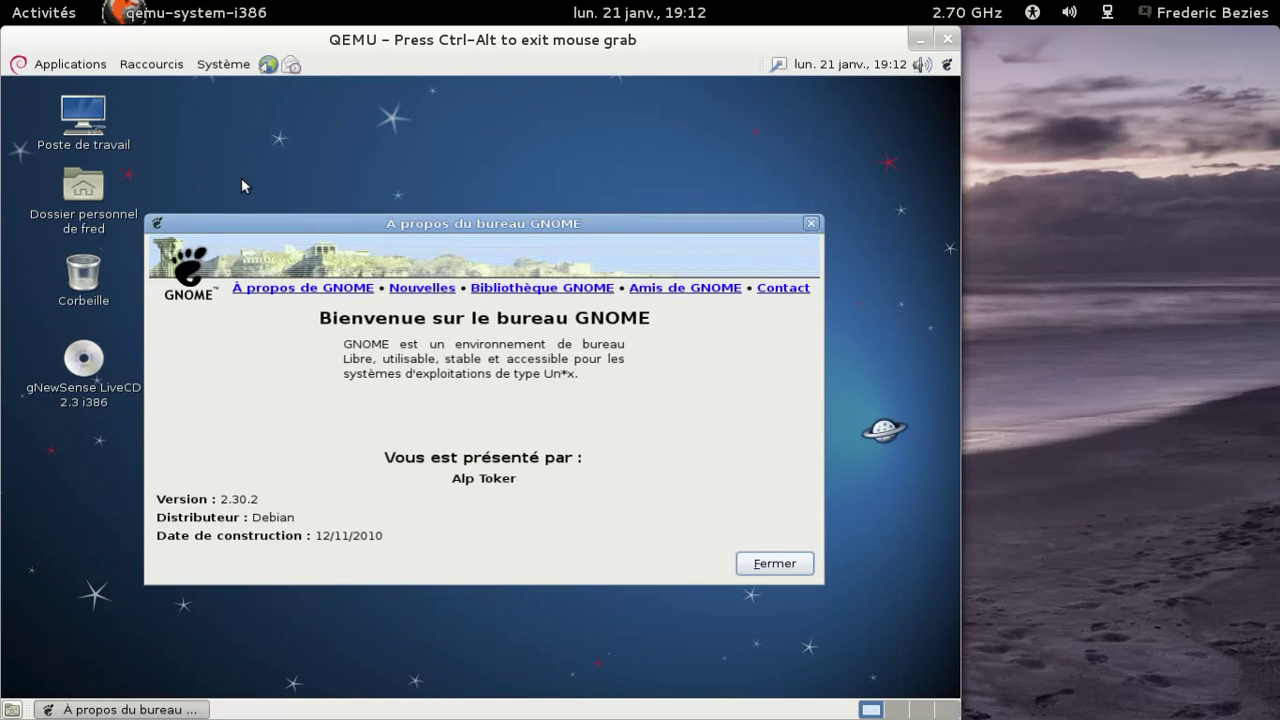
{"action": "left_click", "coordinate": [226, 66]}
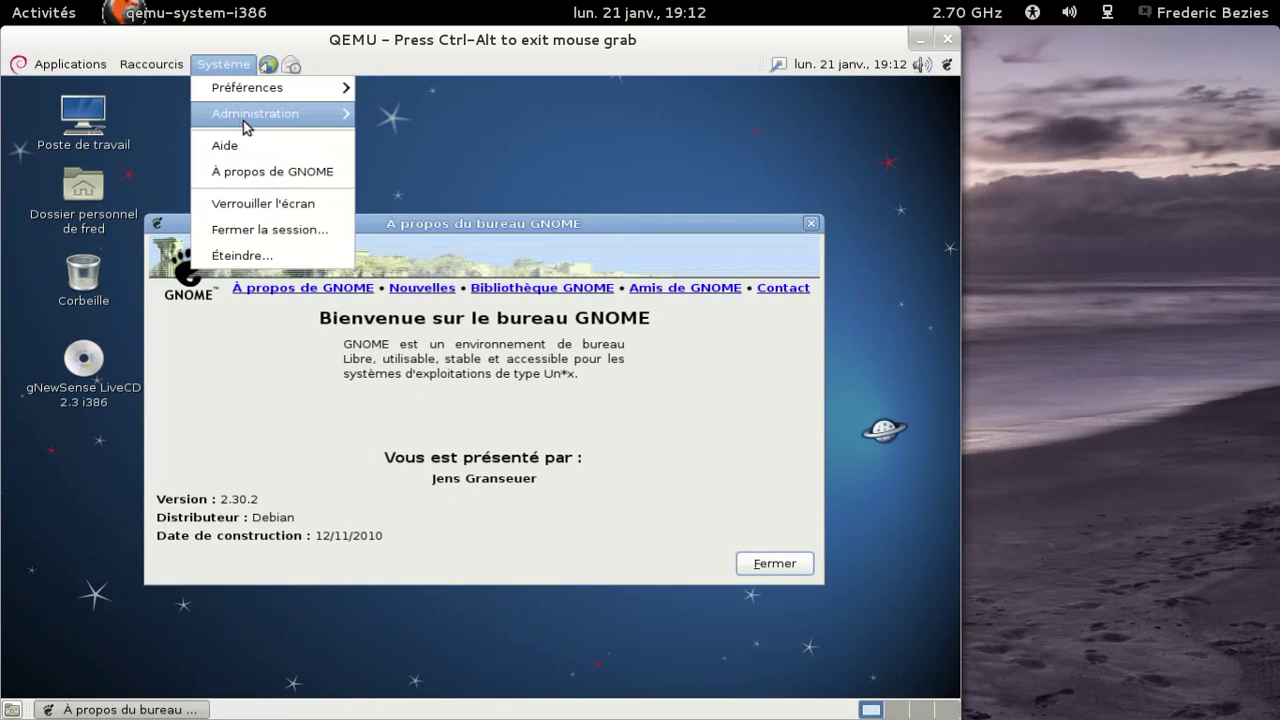
{"action": "mouse_move", "coordinate": [244, 122]}
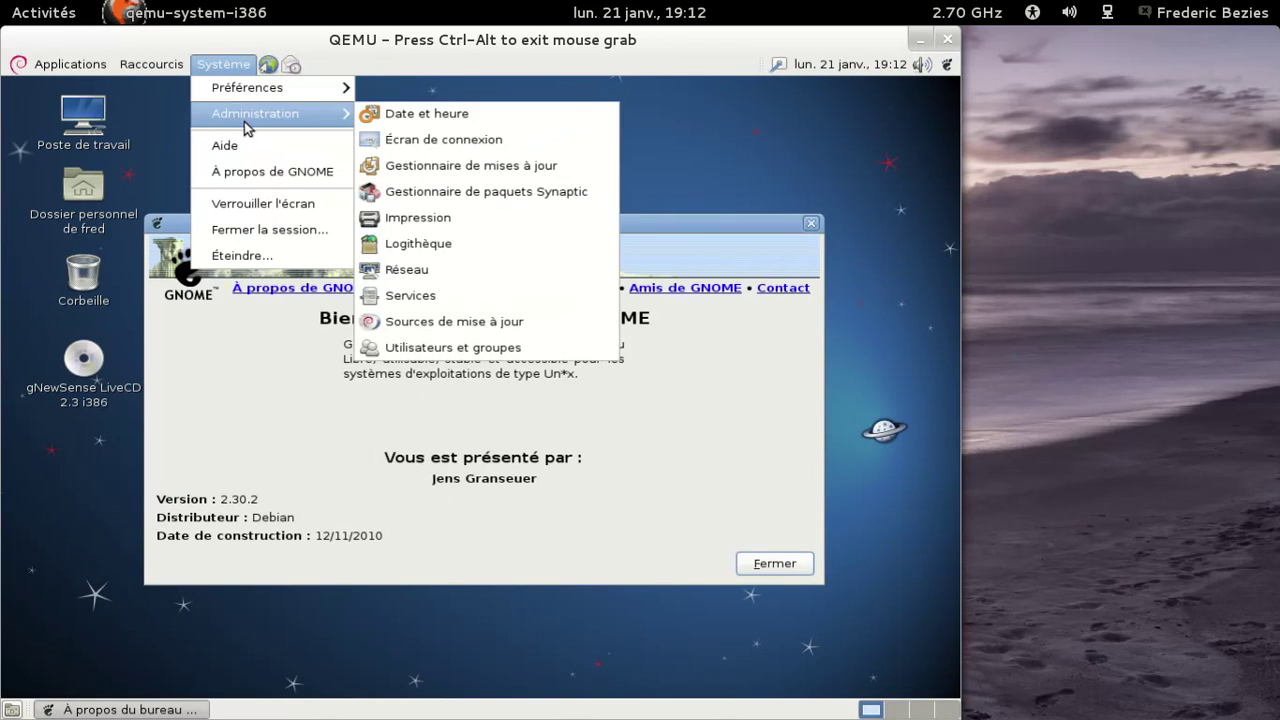
{"action": "mouse_move", "coordinate": [245, 100]}
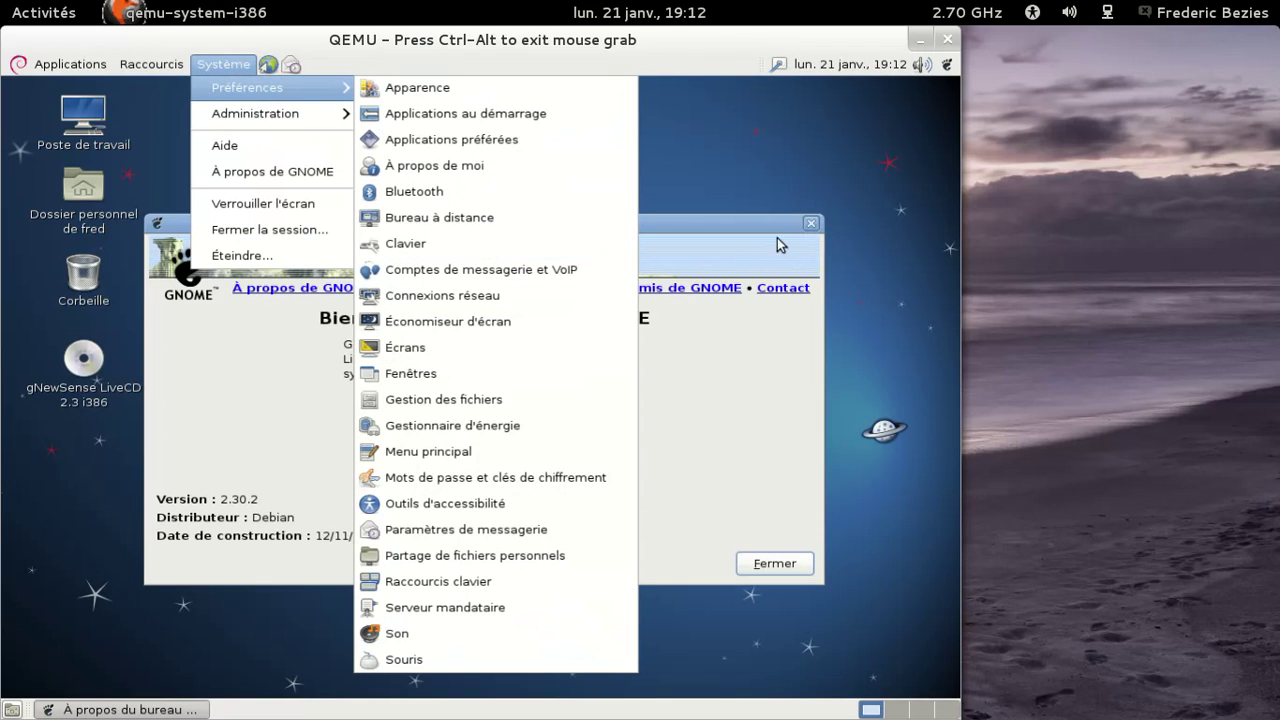
{"action": "left_click", "coordinate": [813, 228]}
{"action": "left_click", "coordinate": [813, 225]}
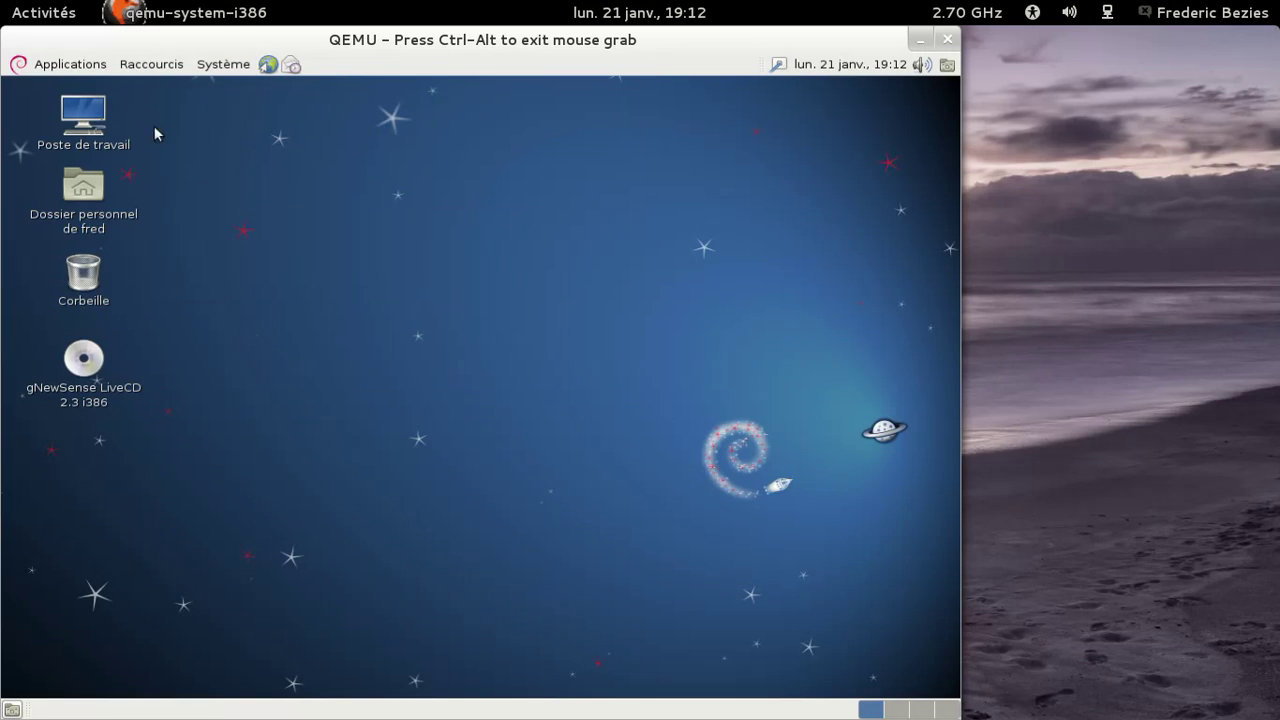
Step: Browse the accessories, universal access and office applications, and launch the AbiWord word processor
{"action": "left_click", "coordinate": [70, 64]}
{"action": "mouse_move", "coordinate": [81, 95]}
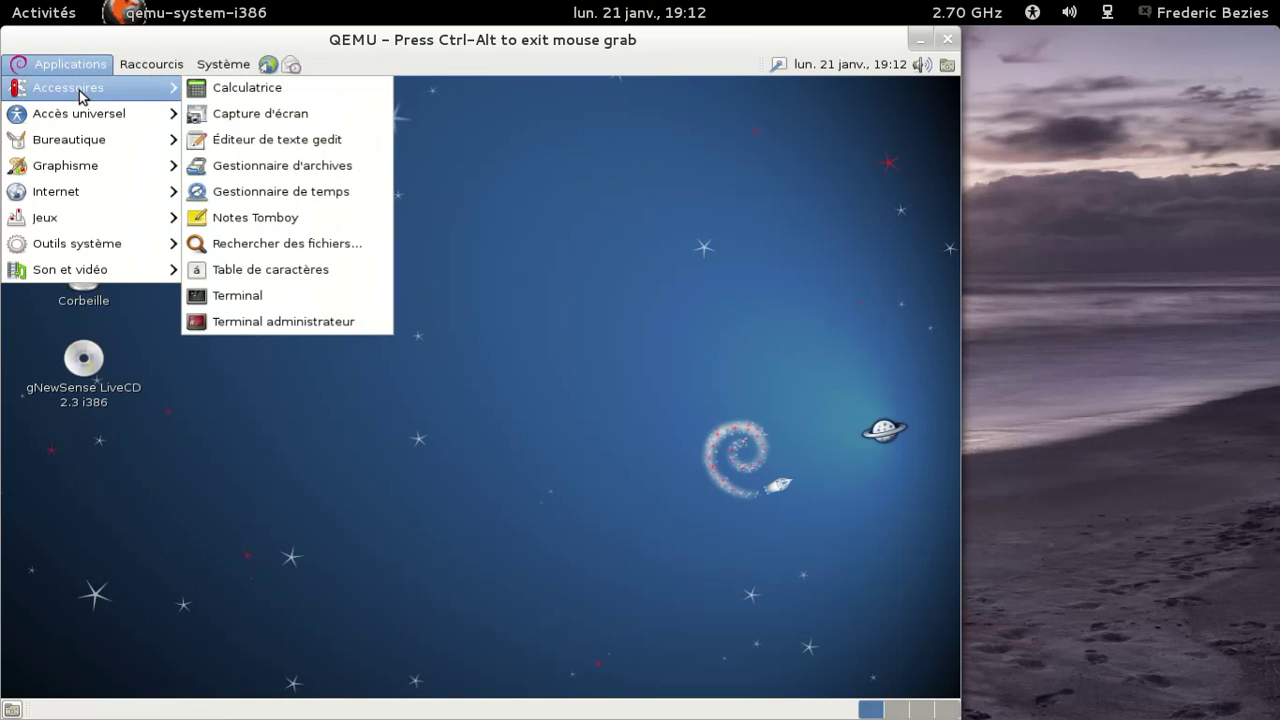
{"action": "mouse_move", "coordinate": [82, 124]}
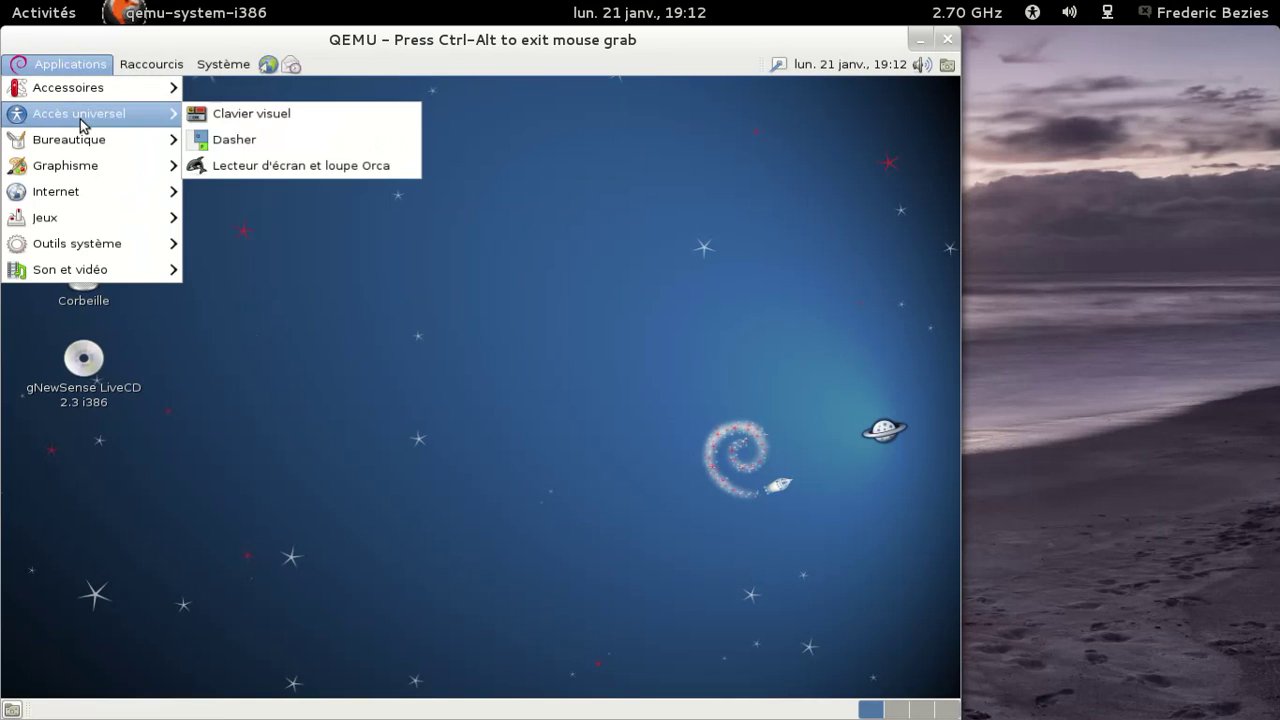
{"action": "mouse_move", "coordinate": [78, 150]}
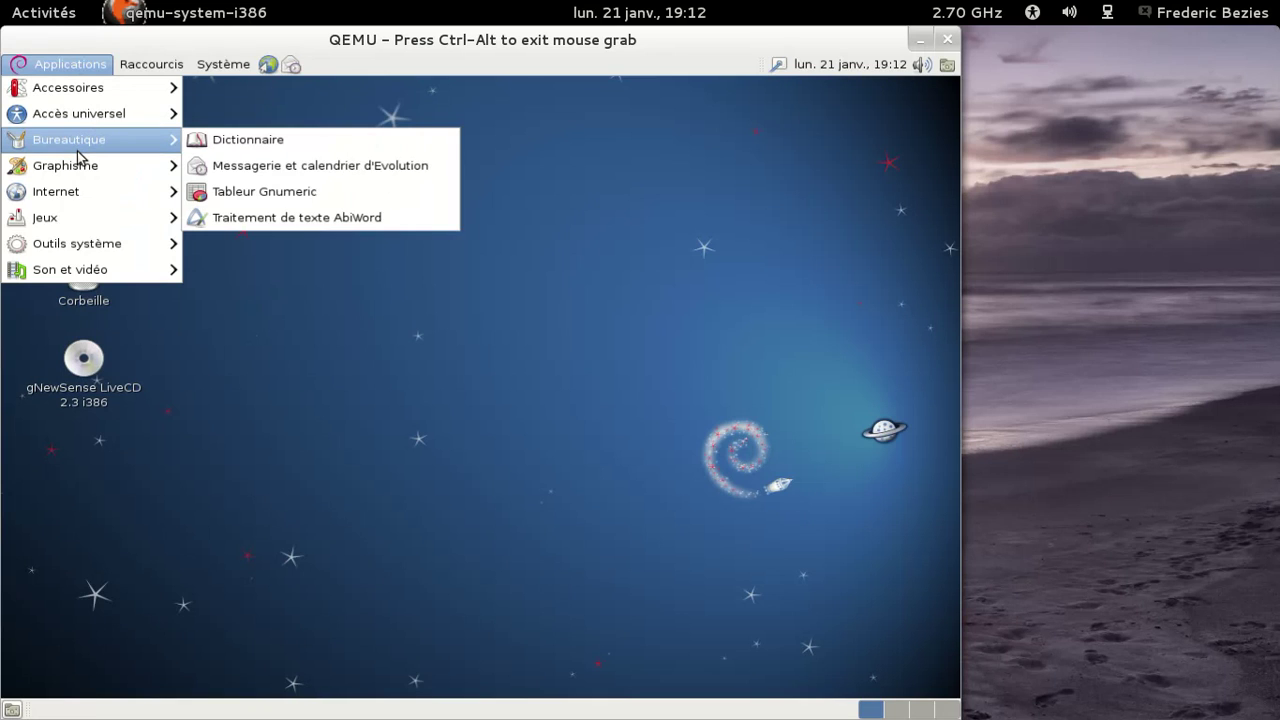
{"action": "left_click", "coordinate": [262, 215]}
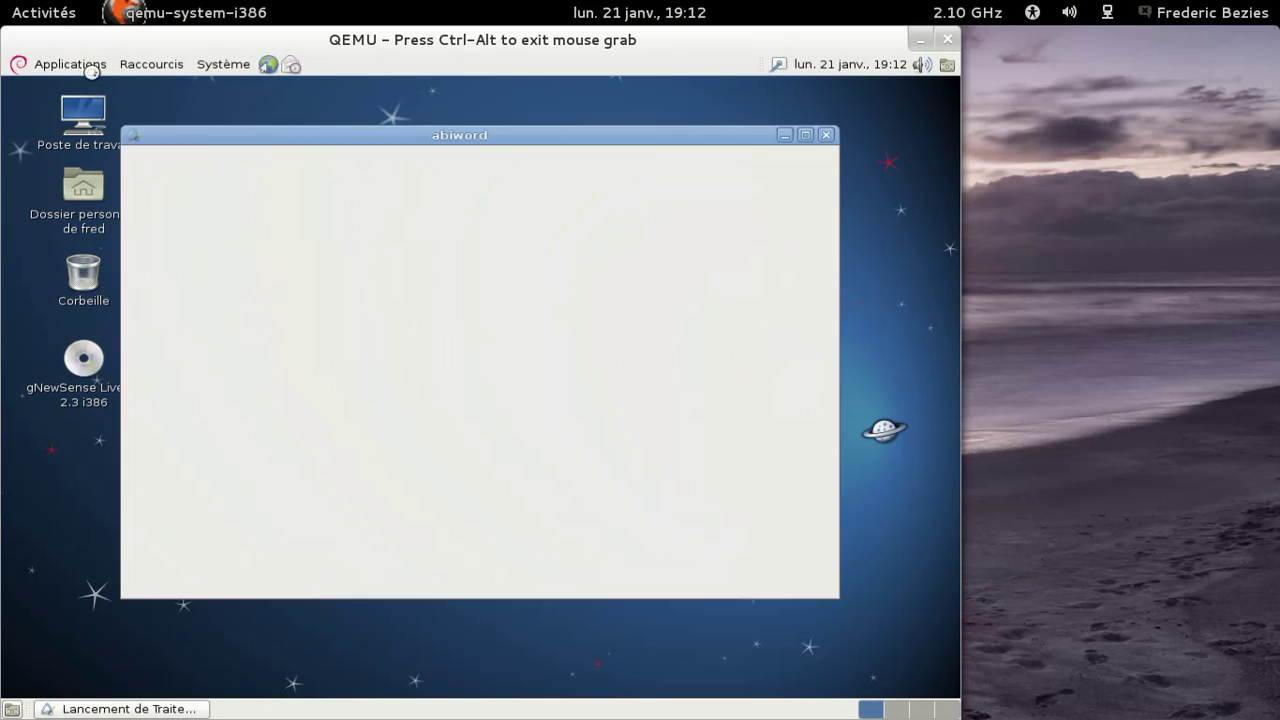
Step: Launch the Gnumeric spreadsheet from the office applications
{"action": "left_click", "coordinate": [84, 64]}
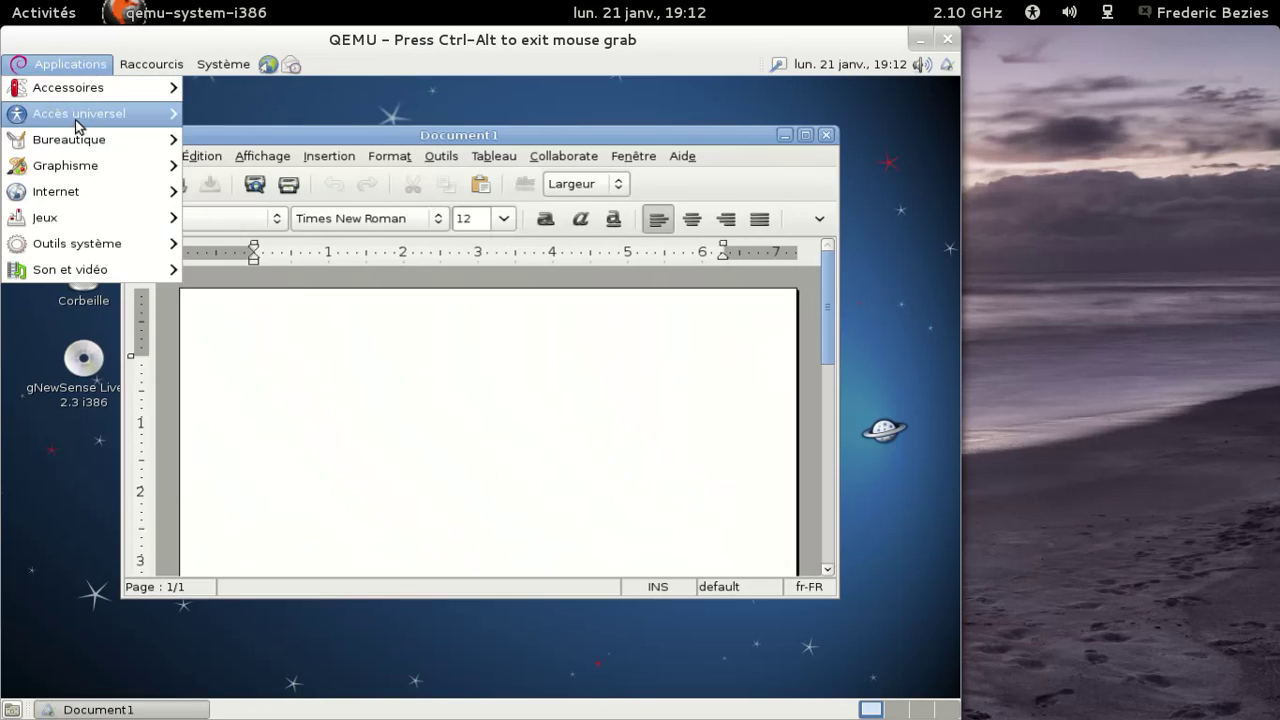
{"action": "mouse_move", "coordinate": [78, 124]}
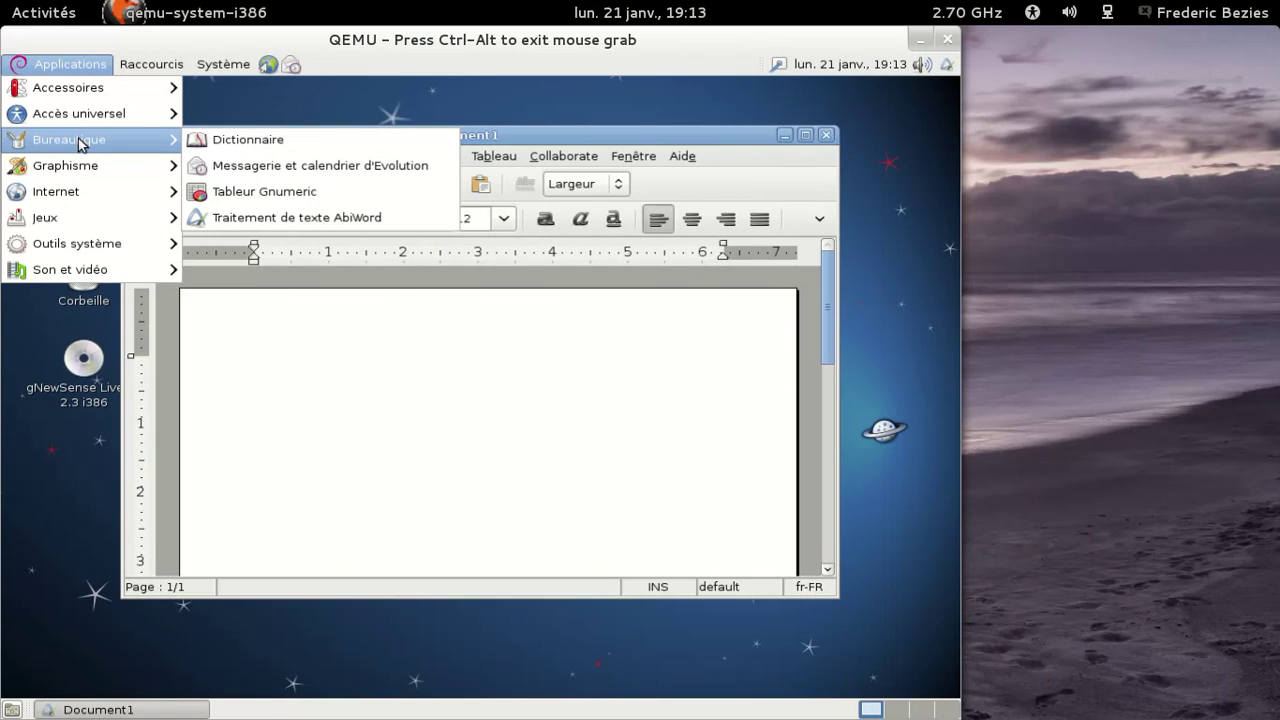
{"action": "left_click", "coordinate": [251, 203]}
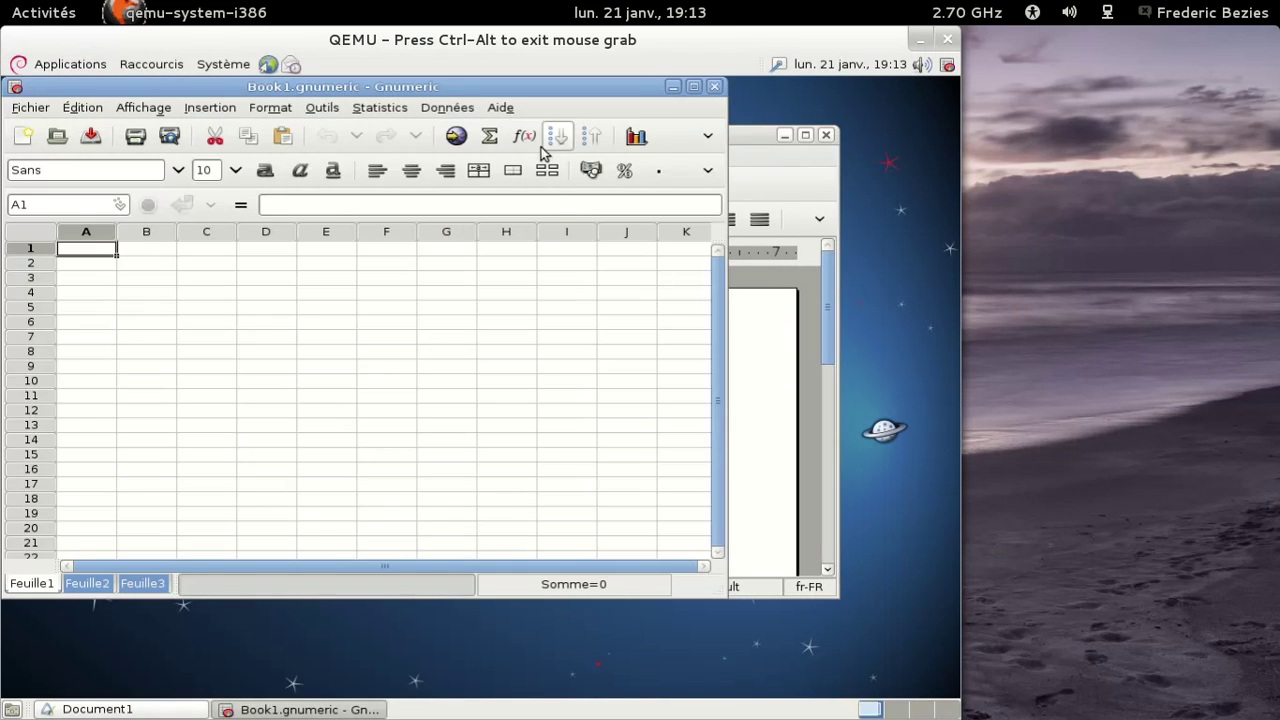
Step: Check Gnumeric's version information, and close both the information dialog and the spreadsheet program
{"action": "left_click", "coordinate": [500, 109]}
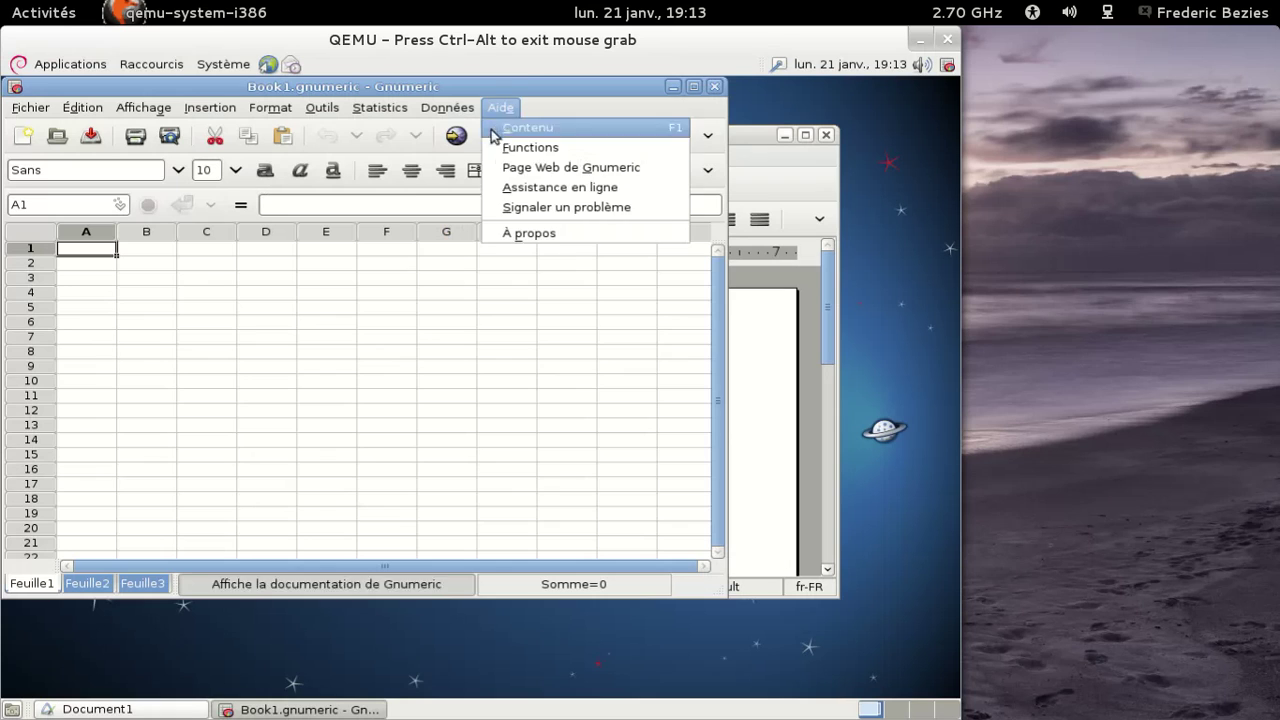
{"action": "left_click", "coordinate": [537, 237]}
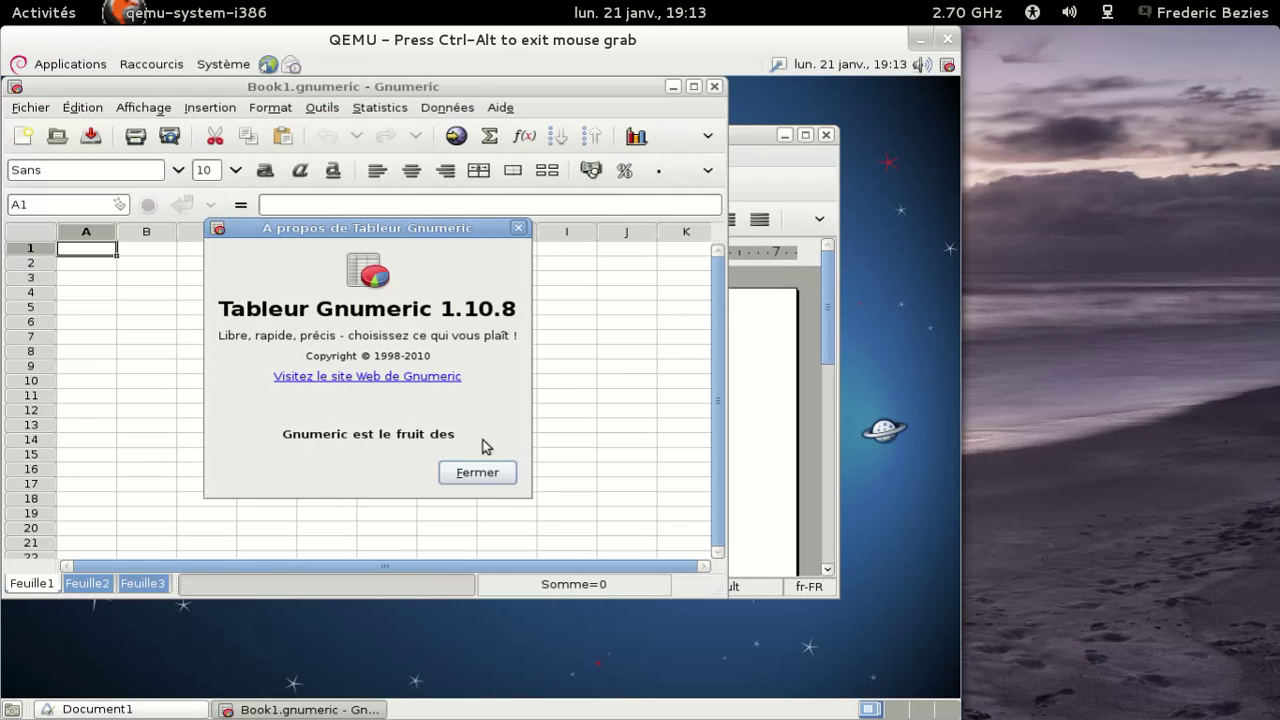
{"action": "left_click", "coordinate": [478, 473]}
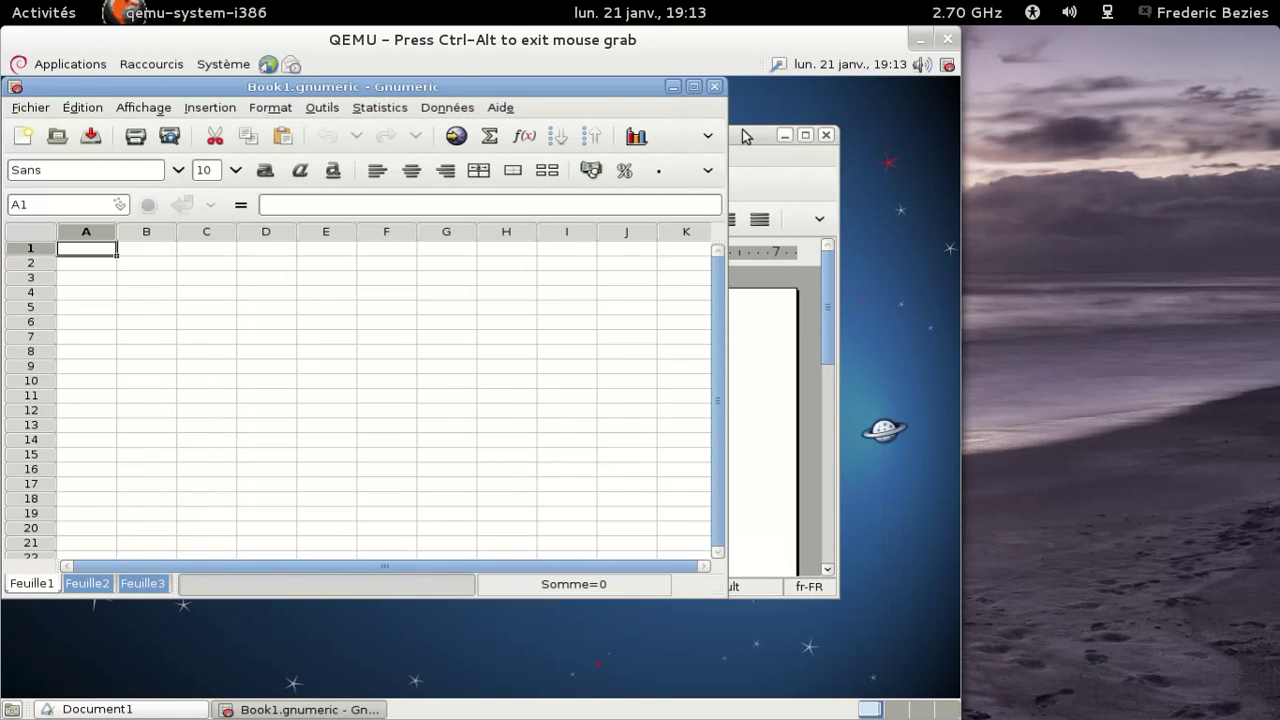
{"action": "left_click", "coordinate": [714, 87]}
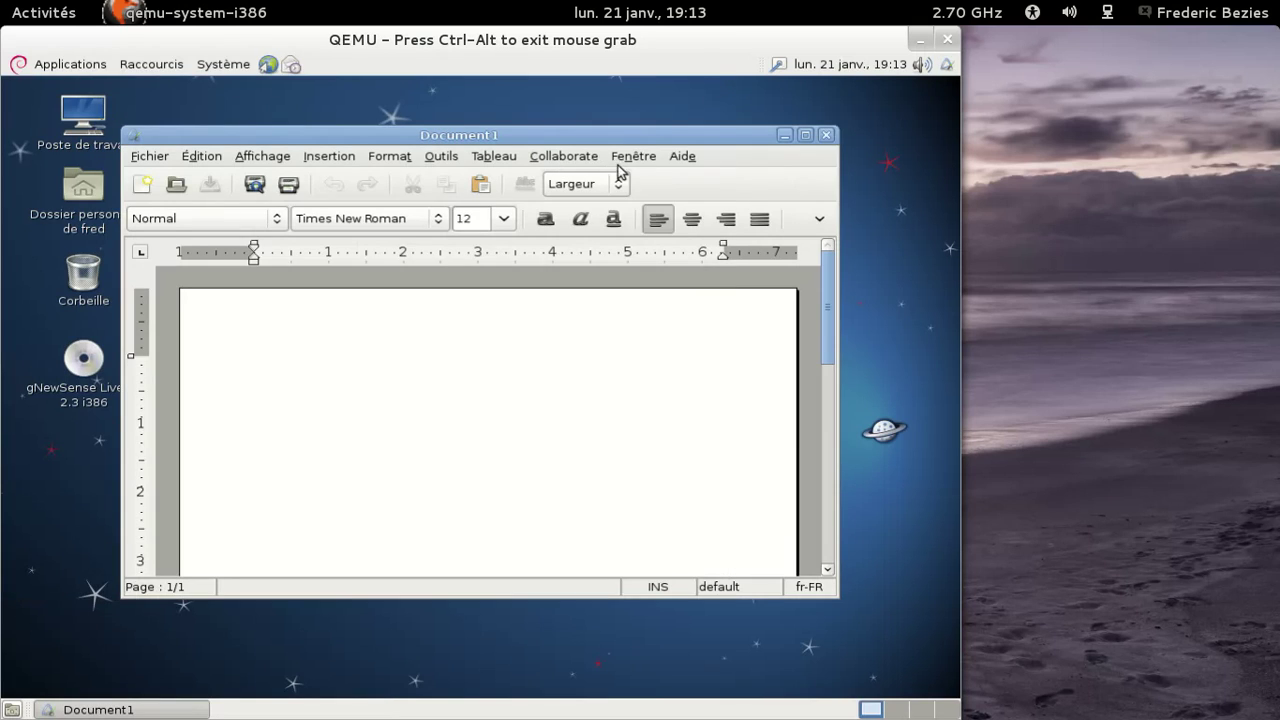
Step: Check AbiWord's version information and dismiss the information dialog
{"action": "left_click", "coordinate": [683, 158]}
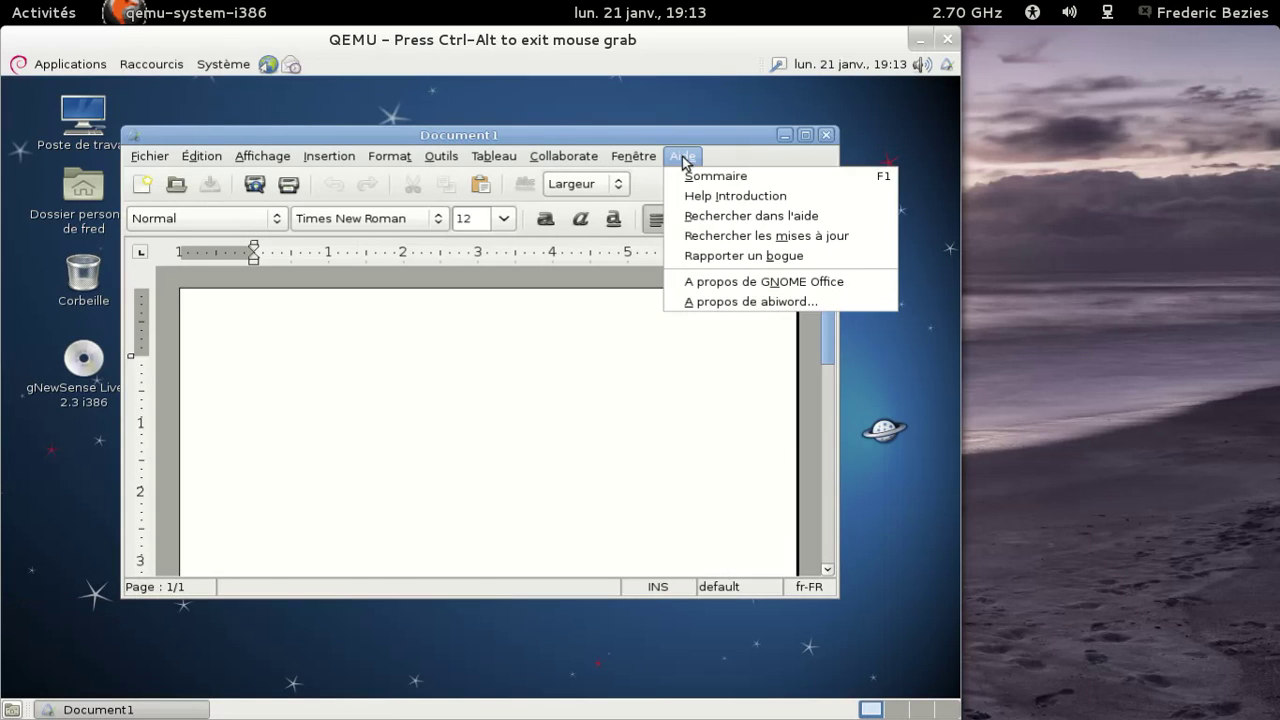
{"action": "left_click", "coordinate": [725, 303]}
{"action": "left_click", "coordinate": [618, 428]}
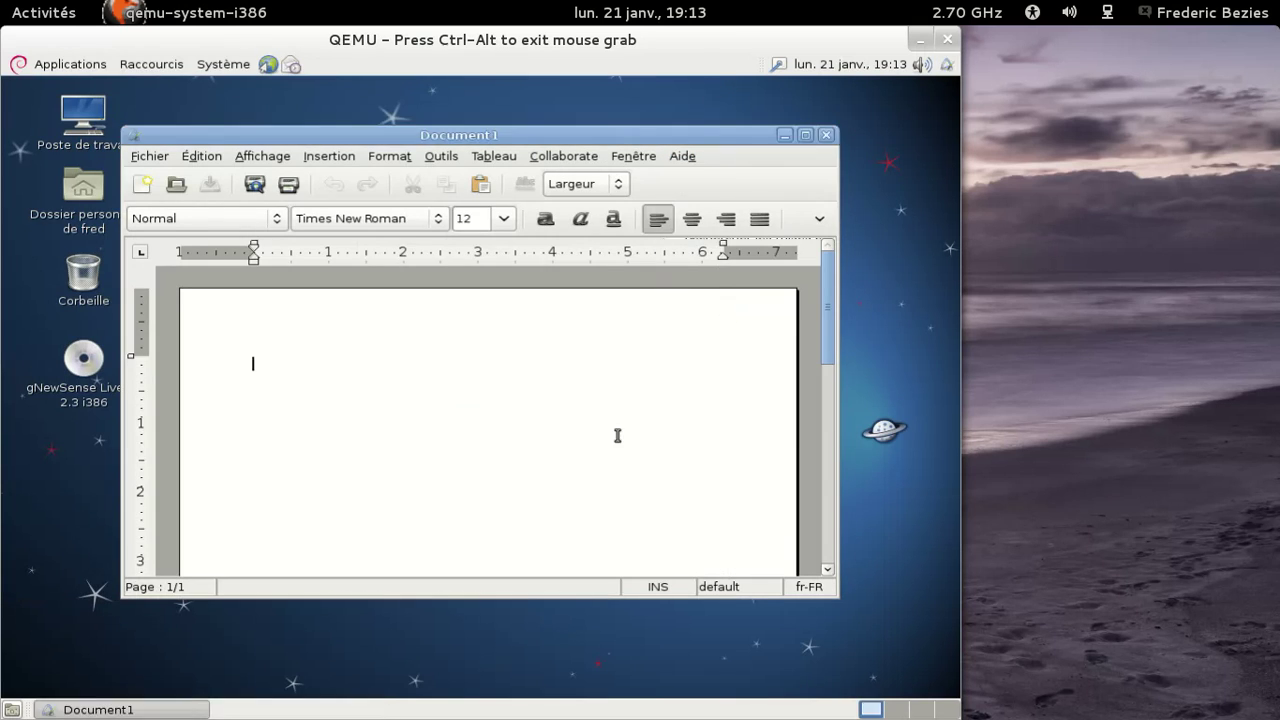
Step: Examine the distribution, kernel and hardware details in the system monitor, and close both the monitor and AbiWord
{"action": "left_click", "coordinate": [102, 70]}
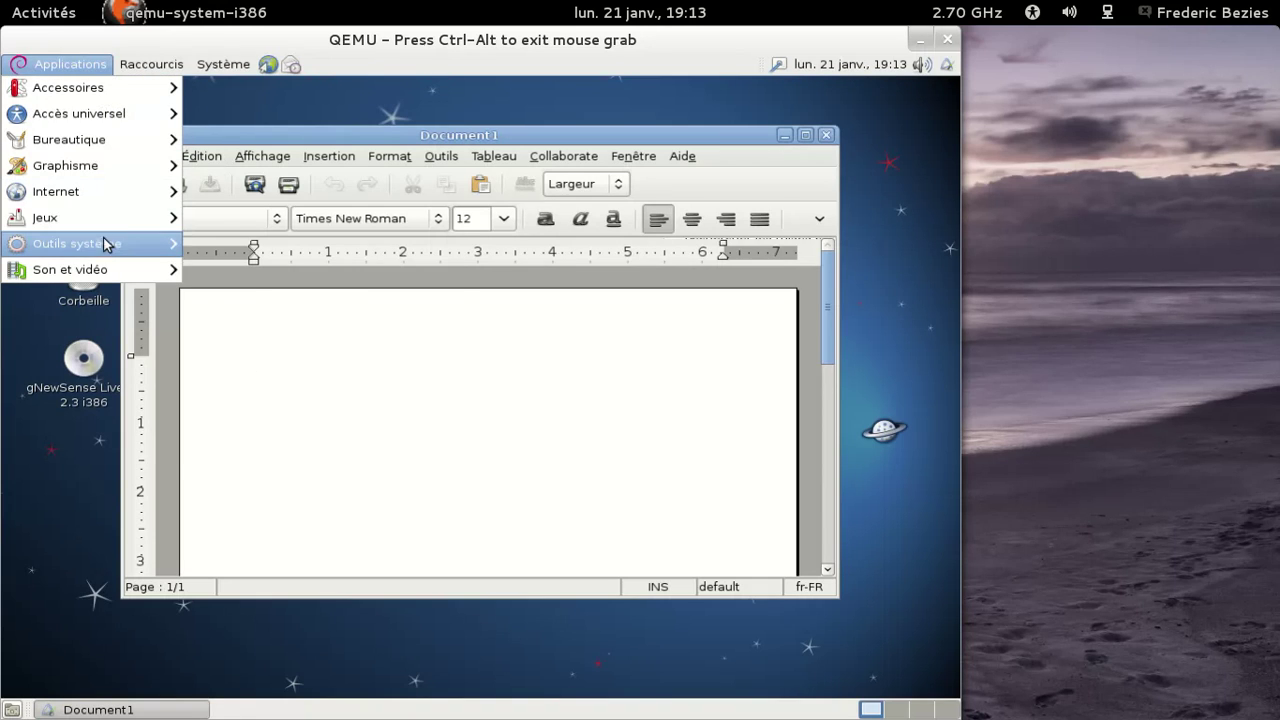
{"action": "mouse_move", "coordinate": [106, 243]}
{"action": "left_click", "coordinate": [218, 297]}
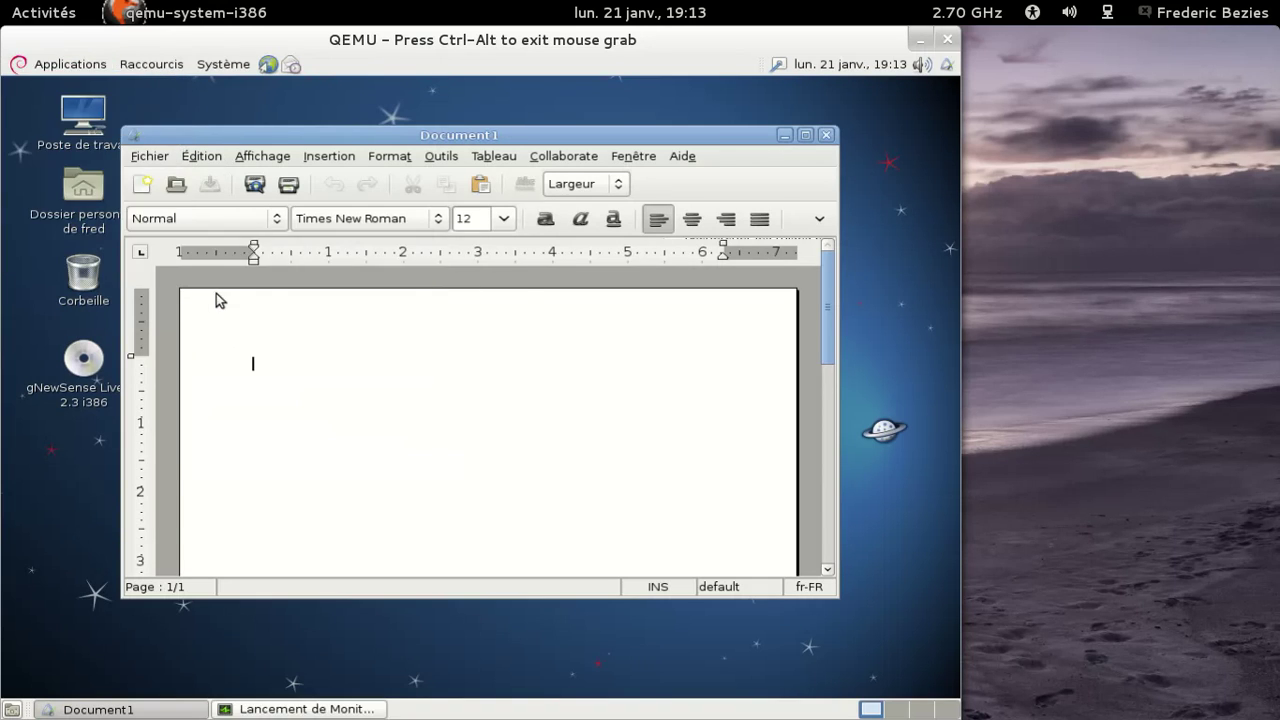
{"action": "left_click", "coordinate": [57, 133]}
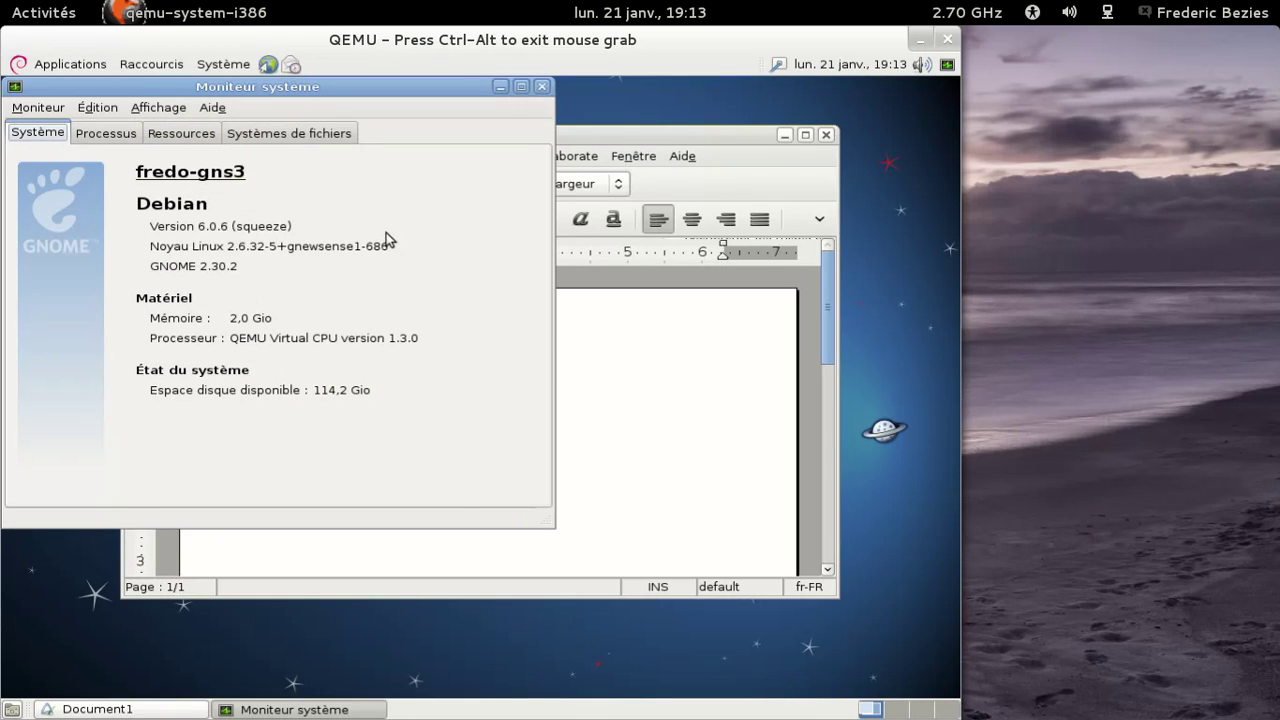
{"action": "left_click", "coordinate": [542, 87]}
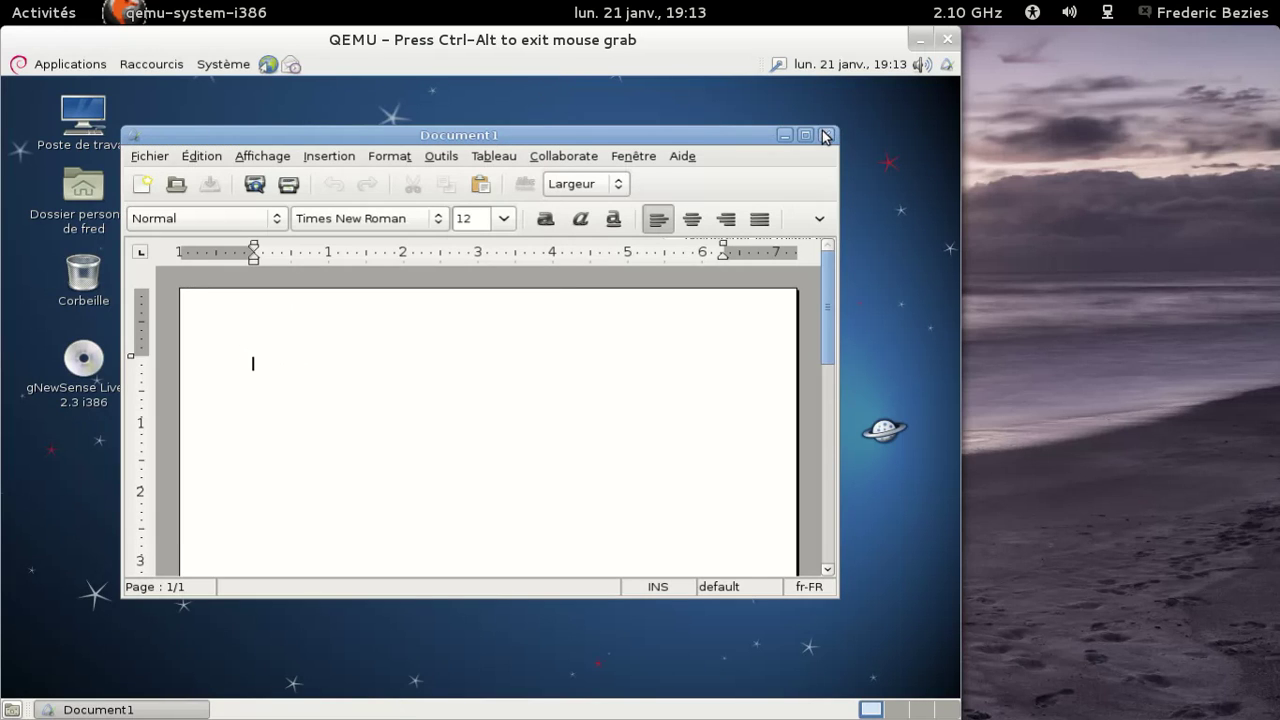
{"action": "left_click", "coordinate": [825, 136]}
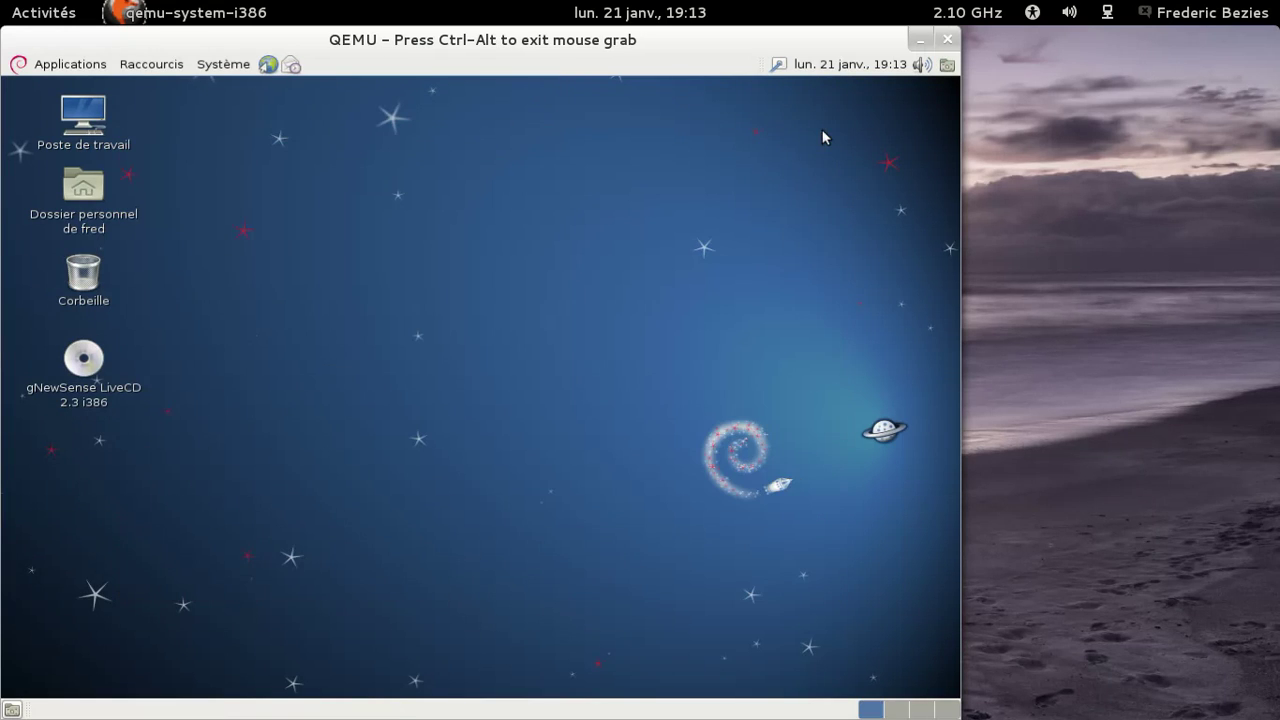
Step: Browse the games, system tools, and sound and video applications, and launch the Rhythmbox music player
{"action": "left_click", "coordinate": [79, 64]}
{"action": "mouse_move", "coordinate": [88, 195]}
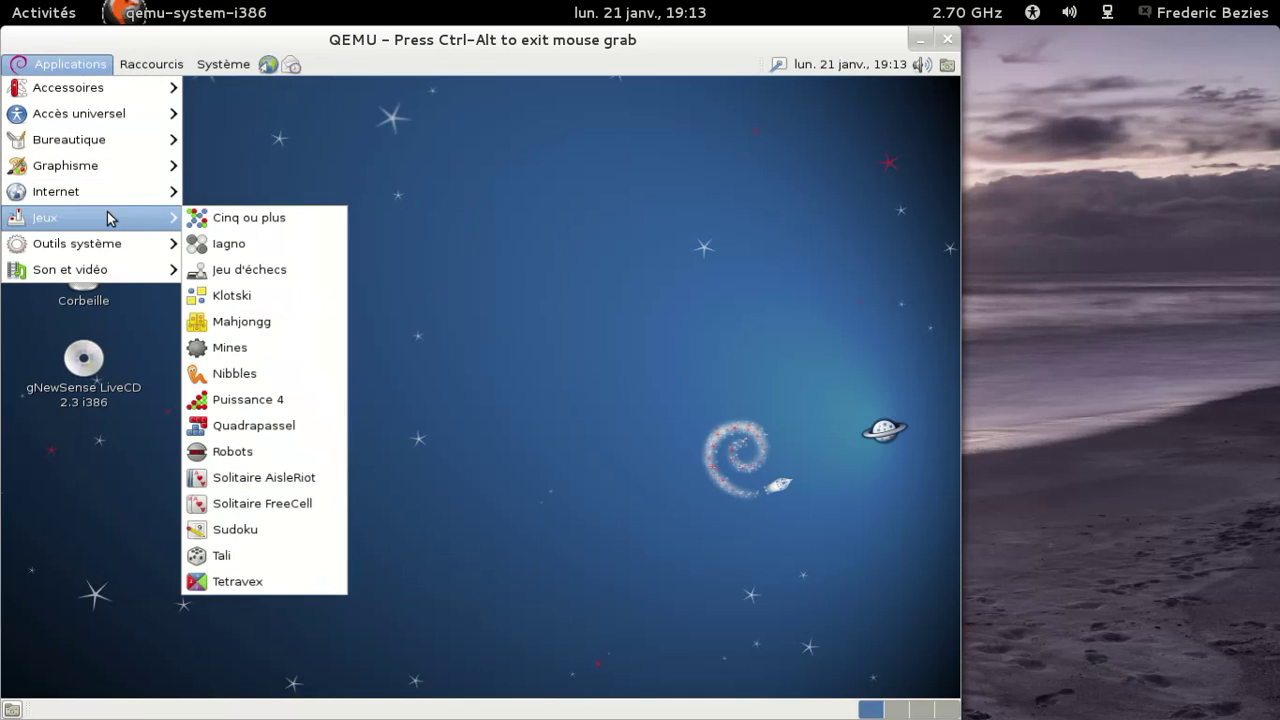
{"action": "mouse_move", "coordinate": [110, 243]}
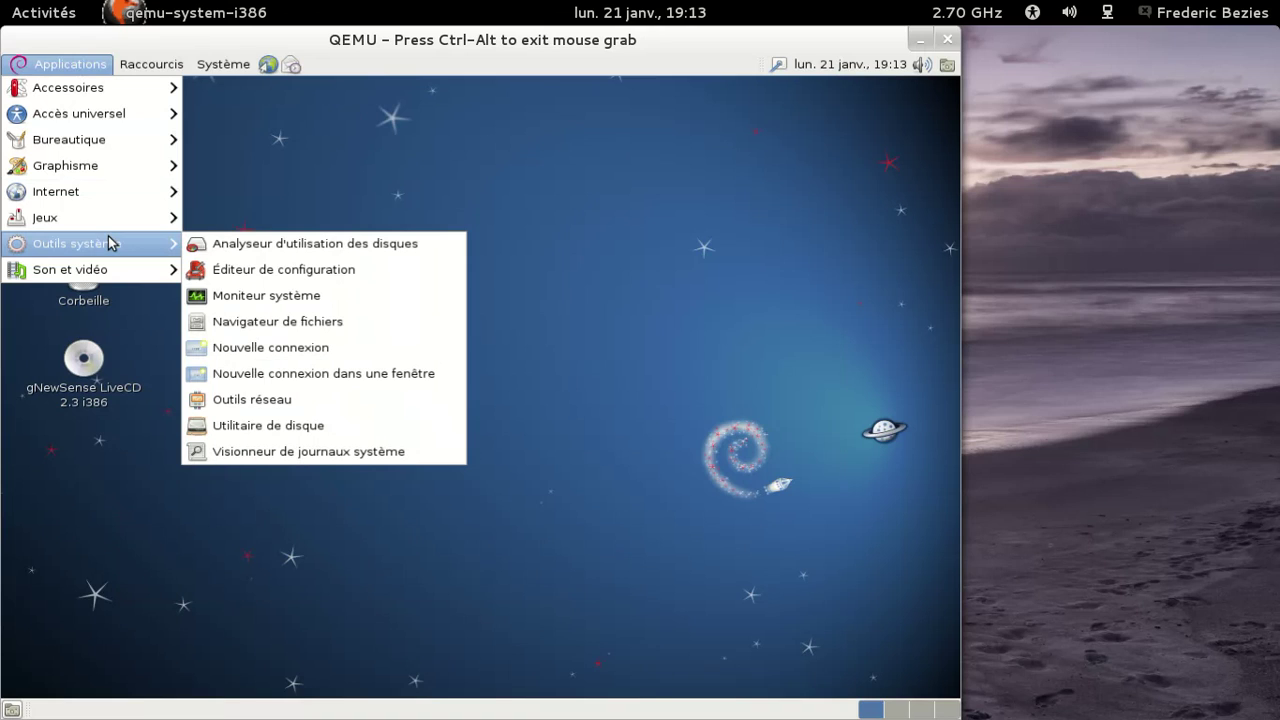
{"action": "mouse_move", "coordinate": [105, 272]}
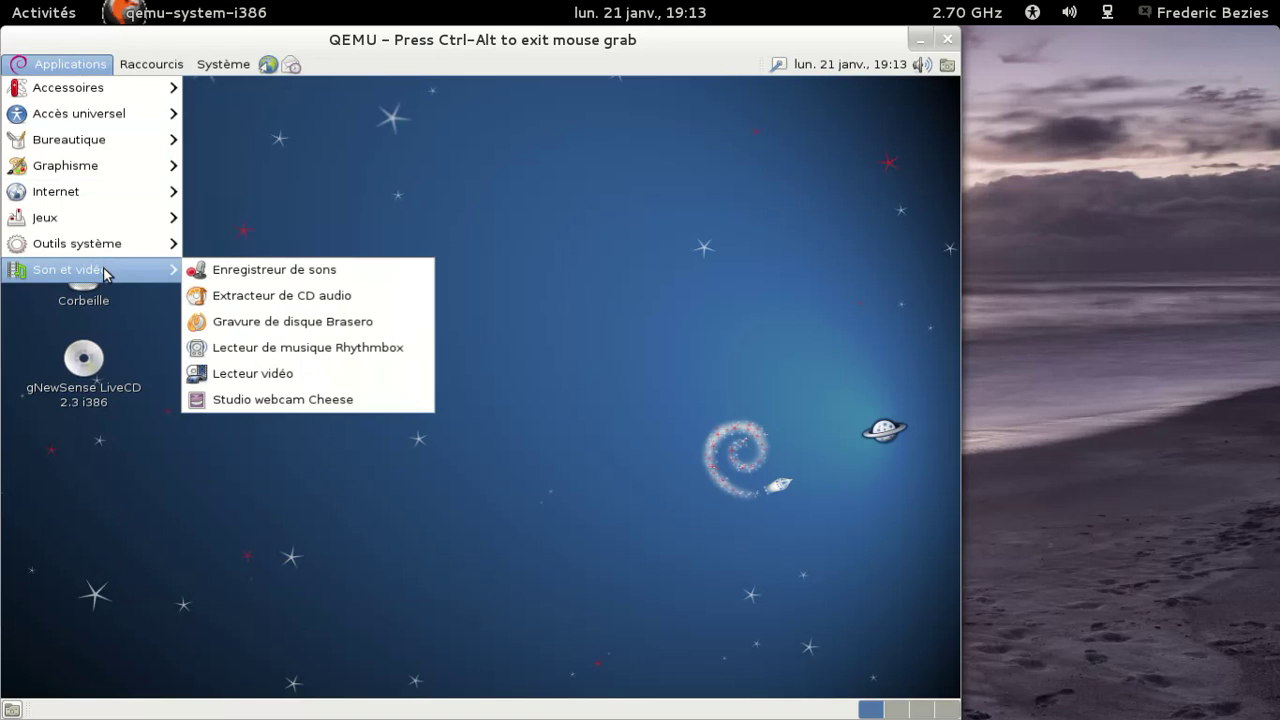
{"action": "left_click", "coordinate": [312, 352]}
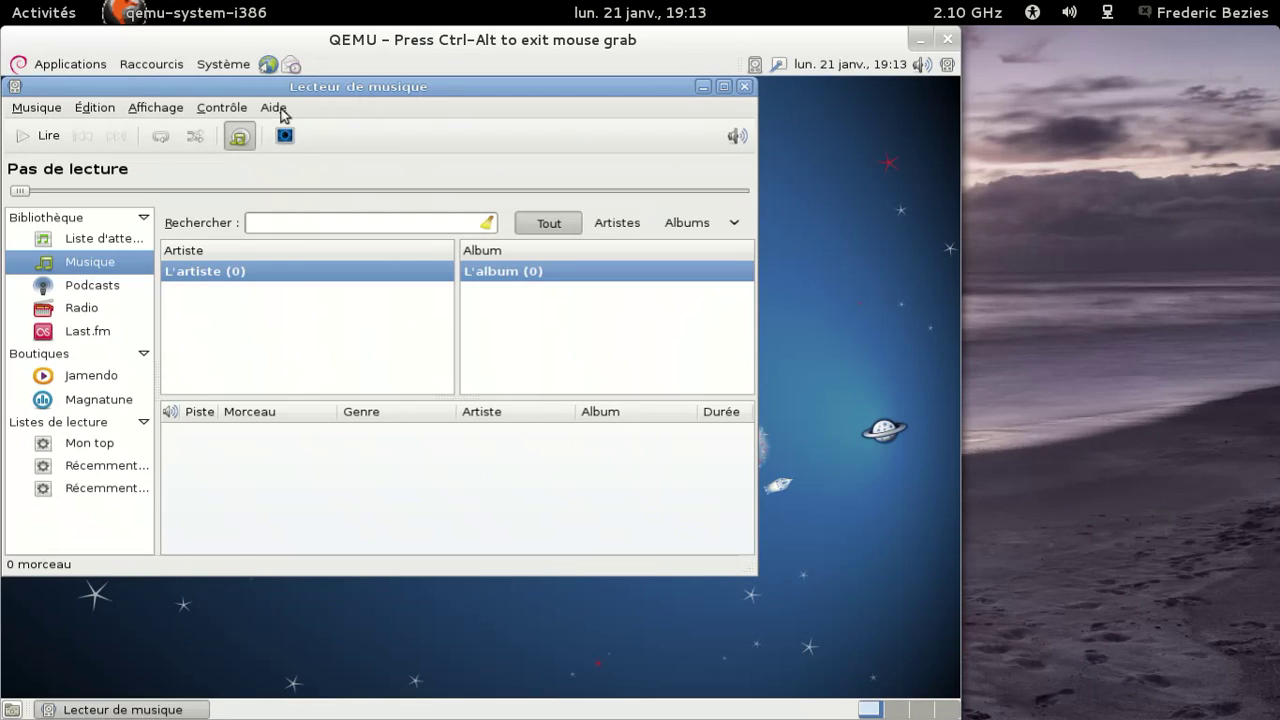
Step: Check Rhythmbox's version information, and close the information dialog and the player window
{"action": "left_click", "coordinate": [281, 109]}
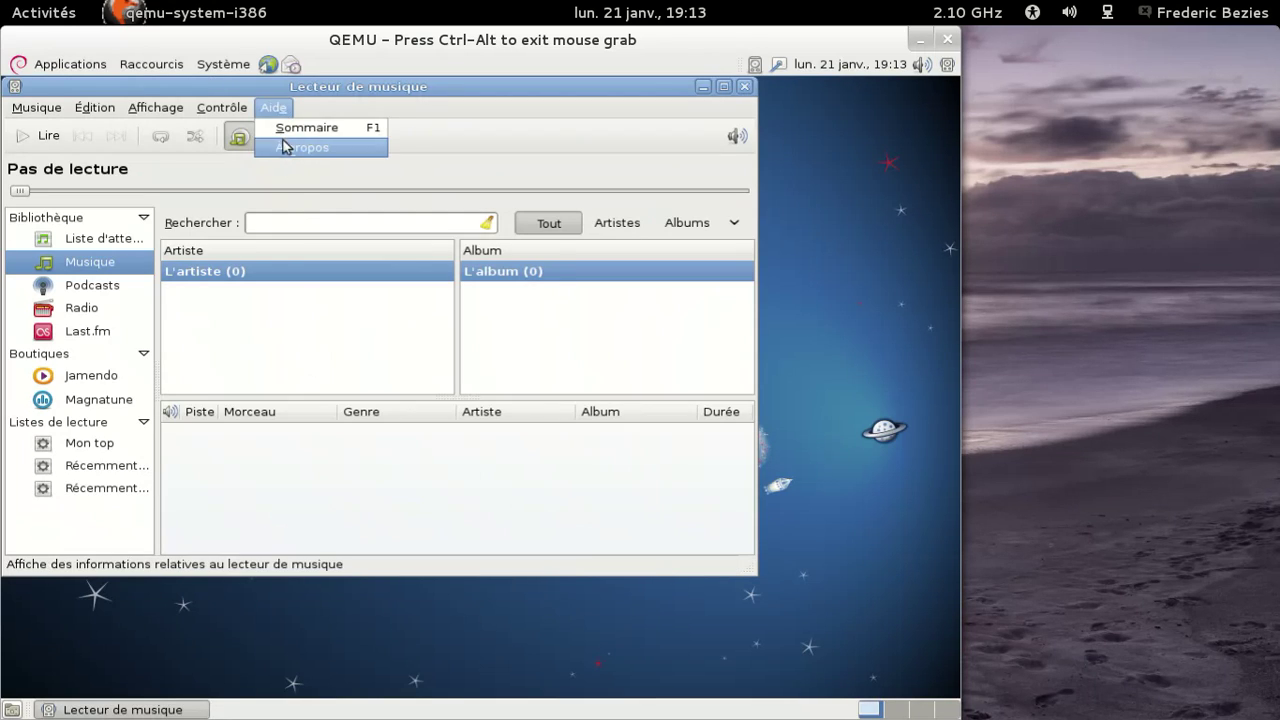
{"action": "left_click", "coordinate": [286, 147]}
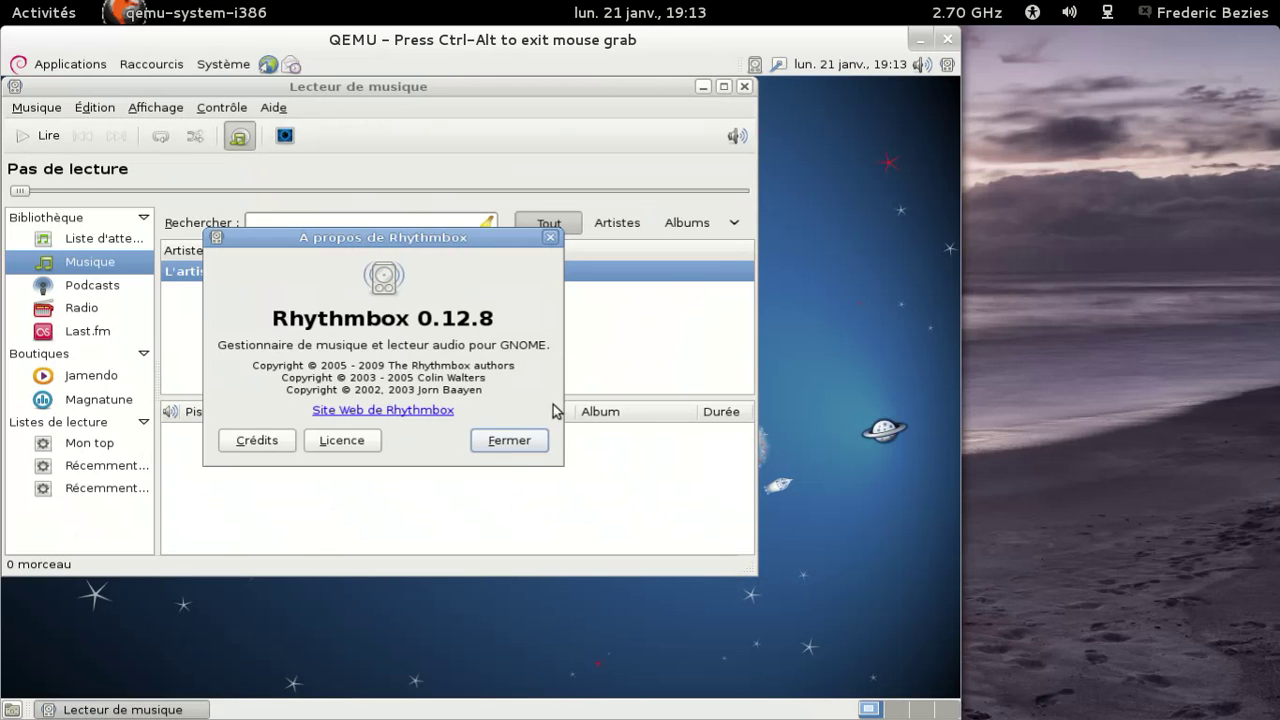
{"action": "left_click", "coordinate": [509, 440]}
{"action": "left_click", "coordinate": [745, 88]}
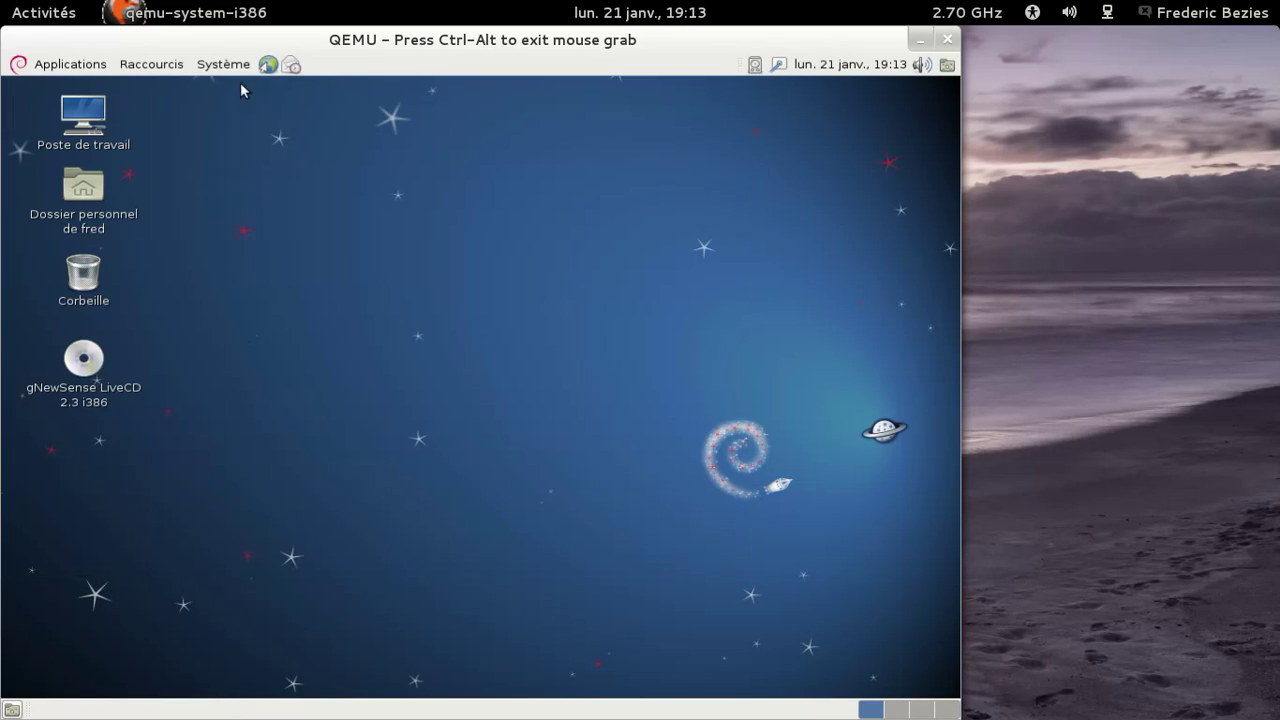
Step: Quit the Rhythmbox music player that is still running in the notification area
{"action": "left_click", "coordinate": [86, 71]}
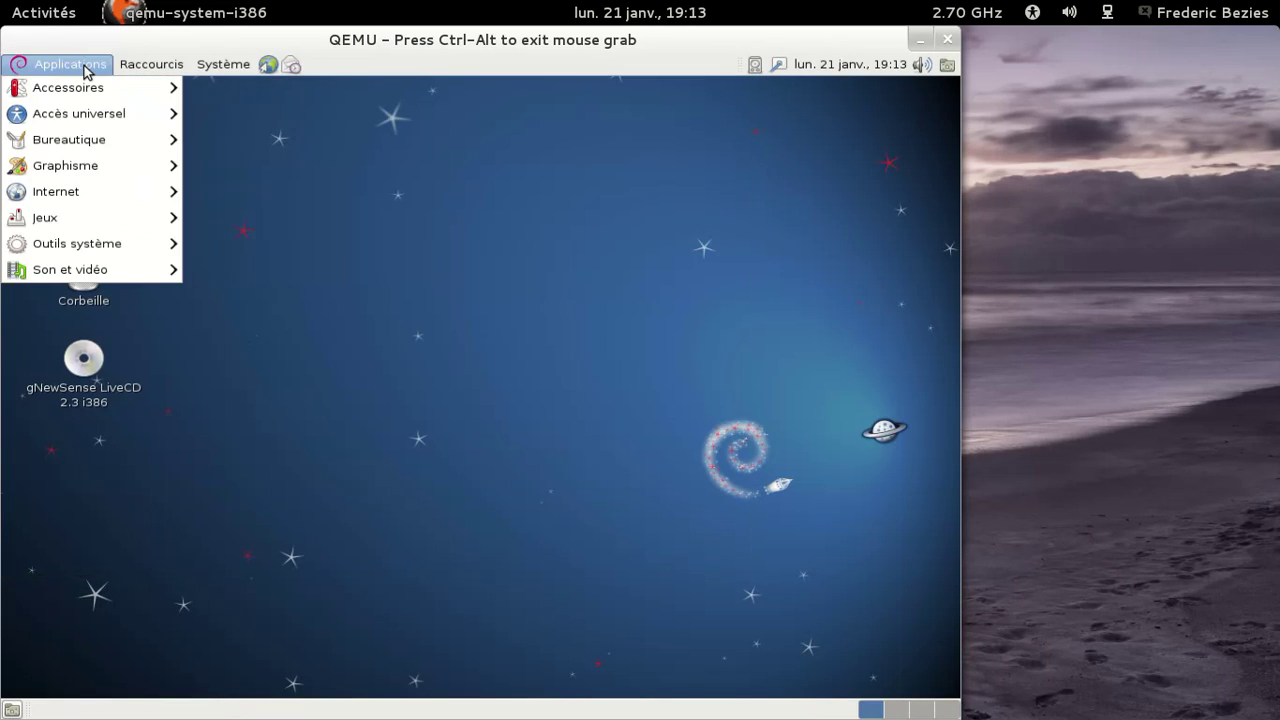
{"action": "left_click", "coordinate": [754, 66]}
{"action": "left_click", "coordinate": [754, 66]}
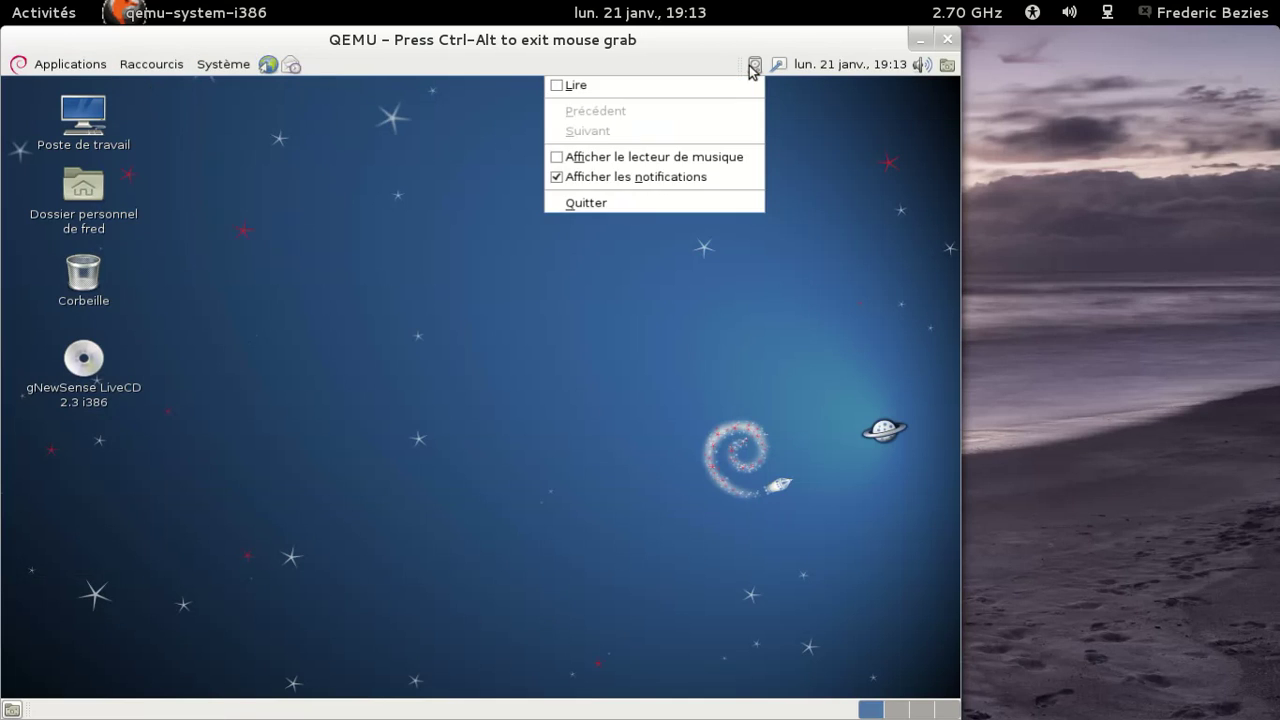
{"action": "left_click", "coordinate": [655, 205]}
Step: Try to launch the administrator terminal (Terminal administrateur) by entering the administrator password, and close the resulting dialog
{"action": "left_click", "coordinate": [70, 70]}
{"action": "mouse_move", "coordinate": [120, 92]}
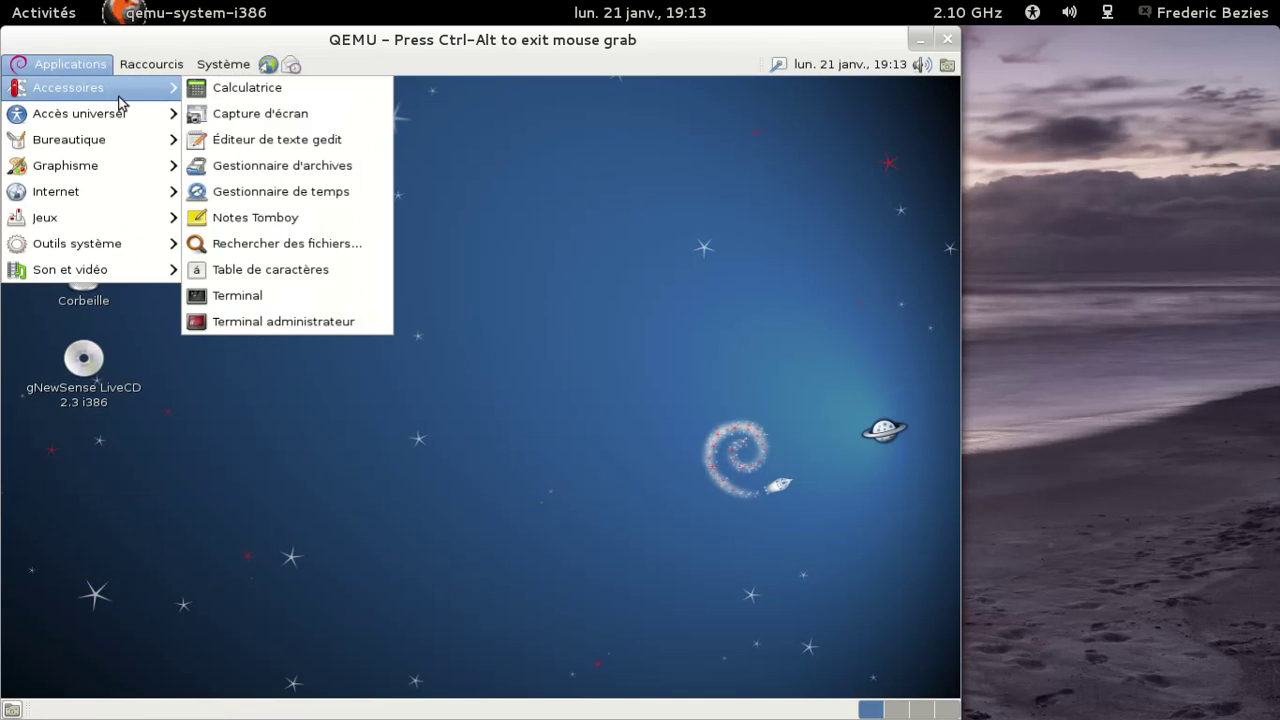
{"action": "left_click", "coordinate": [245, 323]}
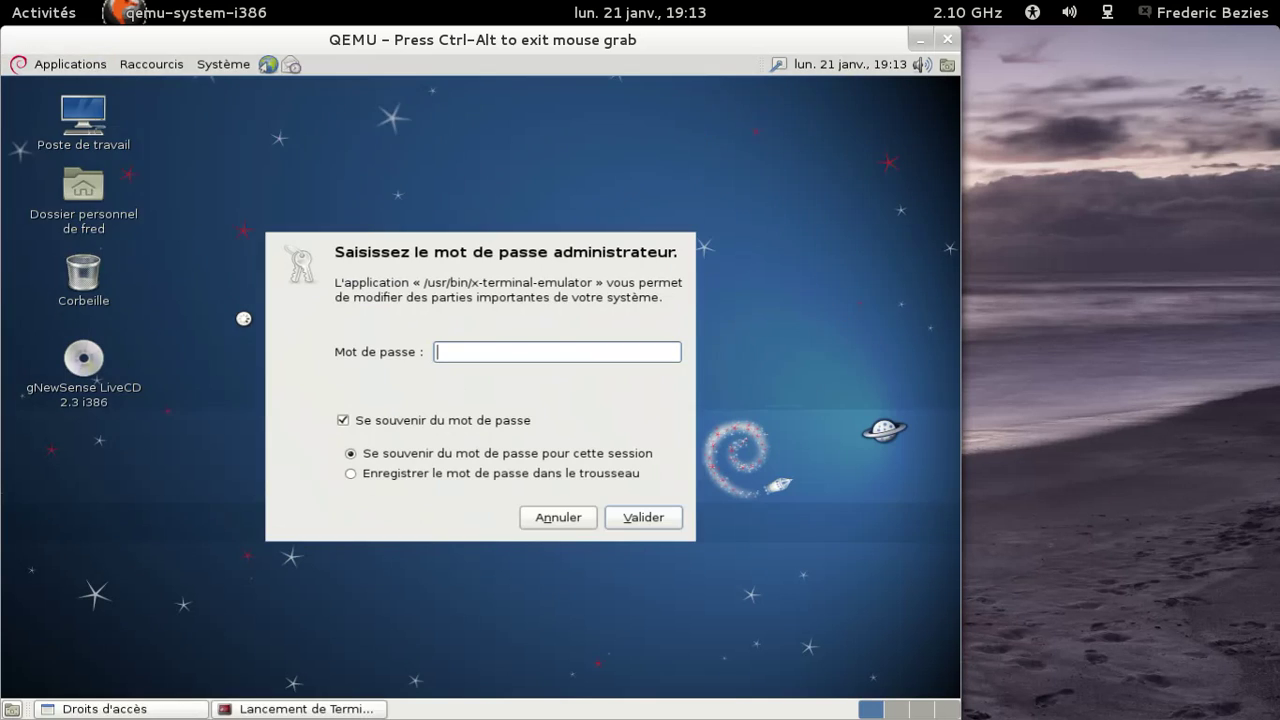
{"action": "type", "text": "*********"}
{"action": "key", "text": "Return"}
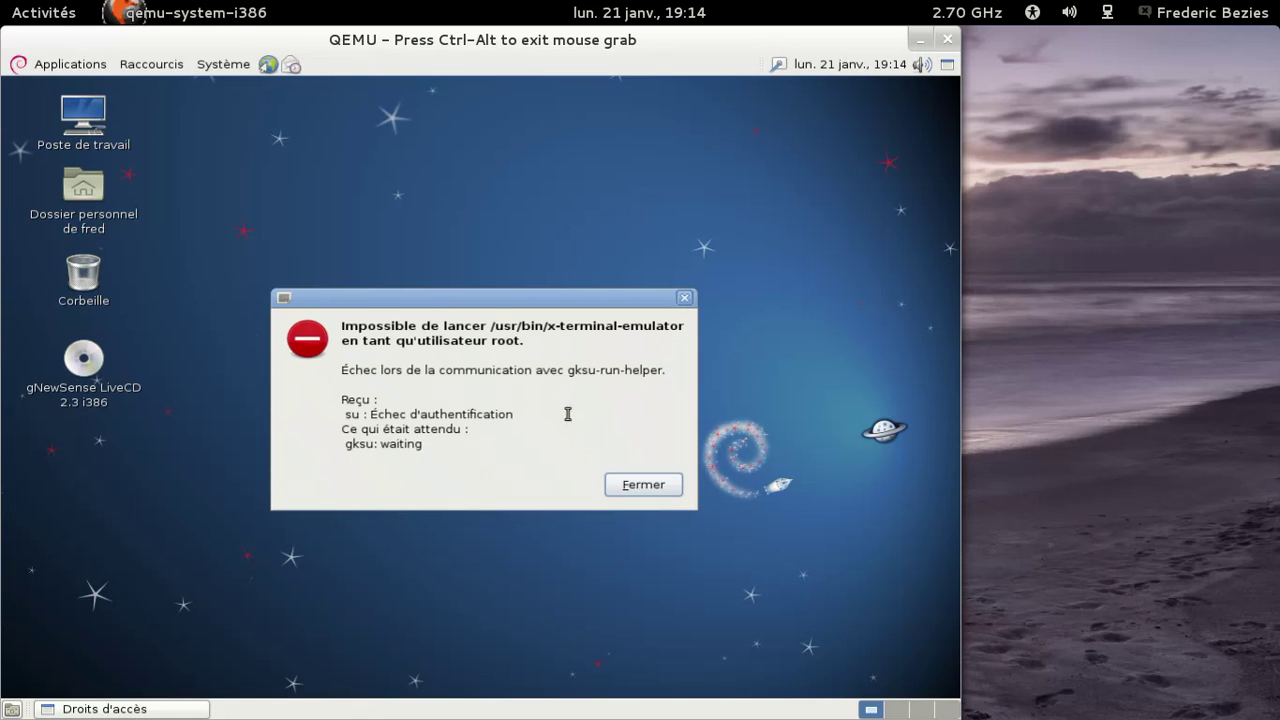
{"action": "left_click", "coordinate": [667, 490]}
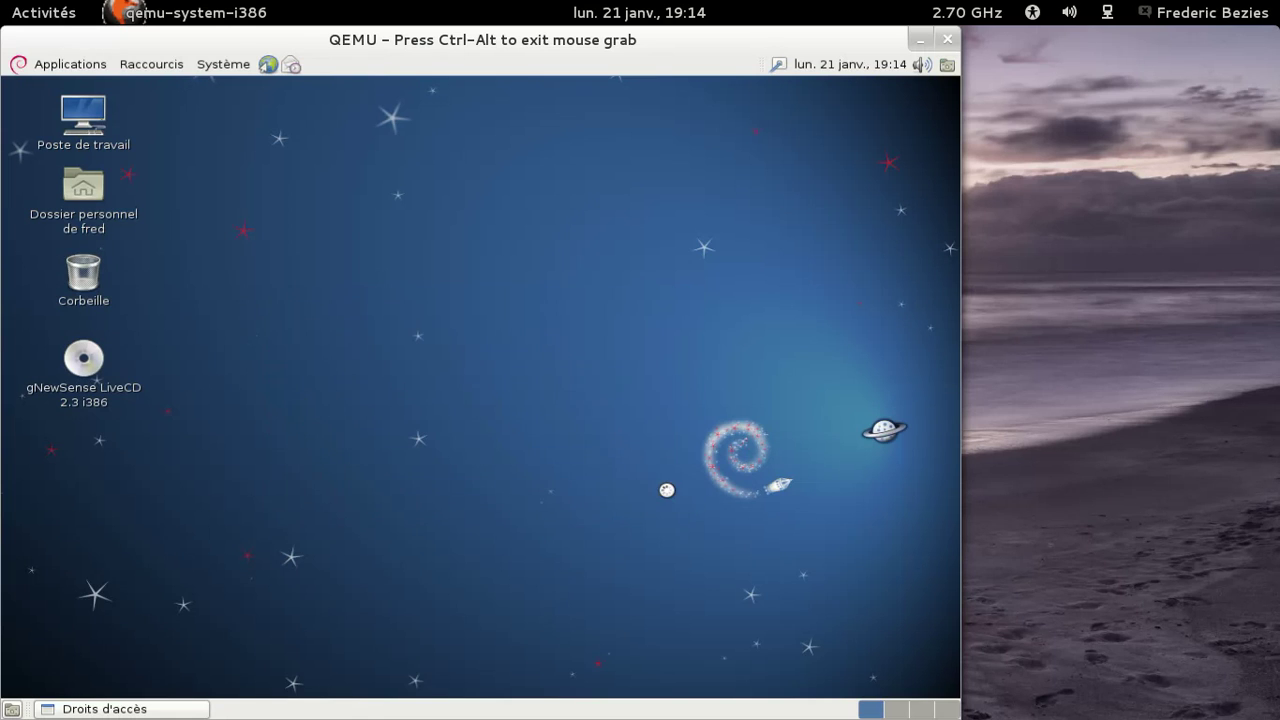
Step: Launch the Logithèque software centre from the system administration tools and open its Bureautique category
{"action": "left_click", "coordinate": [94, 62]}
{"action": "mouse_move", "coordinate": [86, 98]}
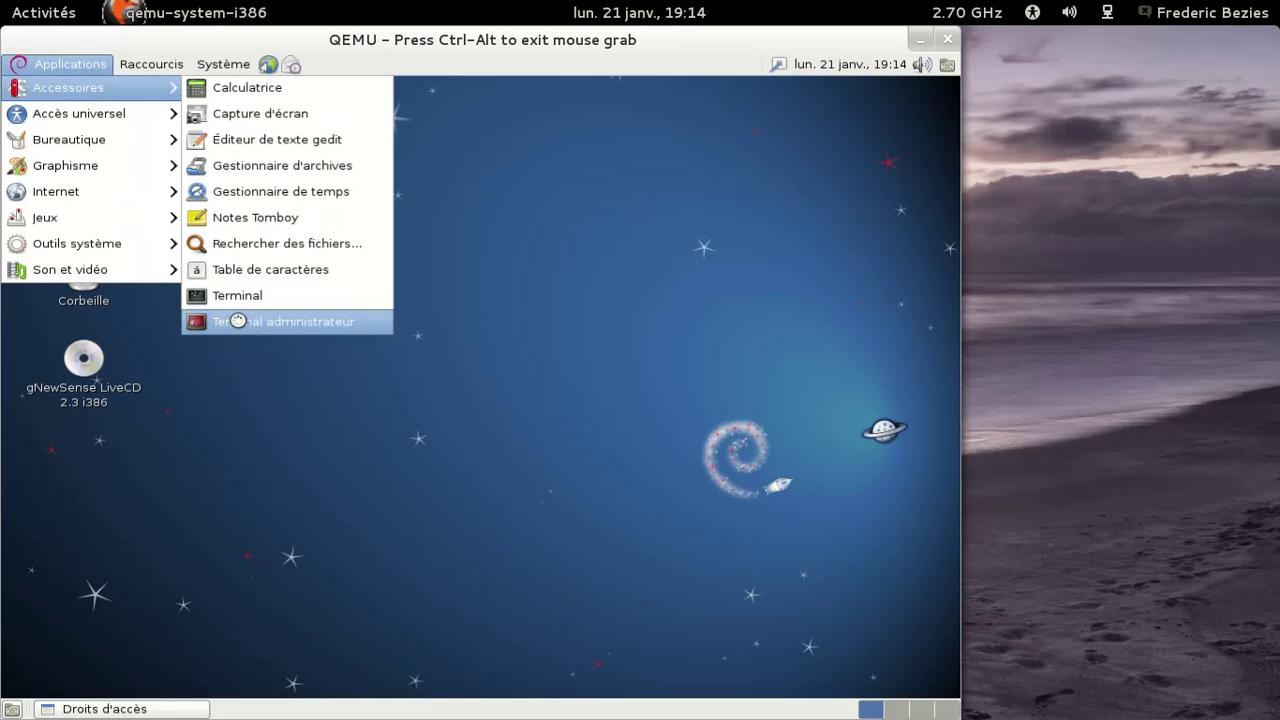
{"action": "mouse_move", "coordinate": [244, 66]}
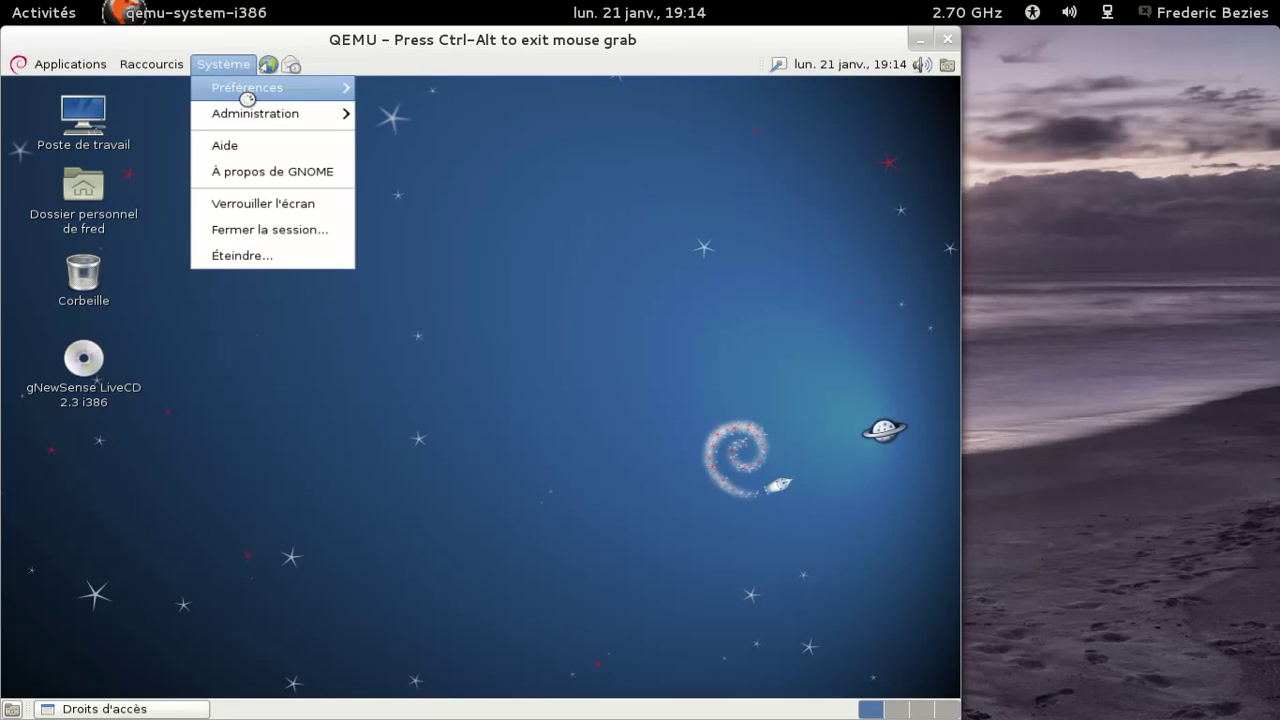
{"action": "mouse_move", "coordinate": [248, 112]}
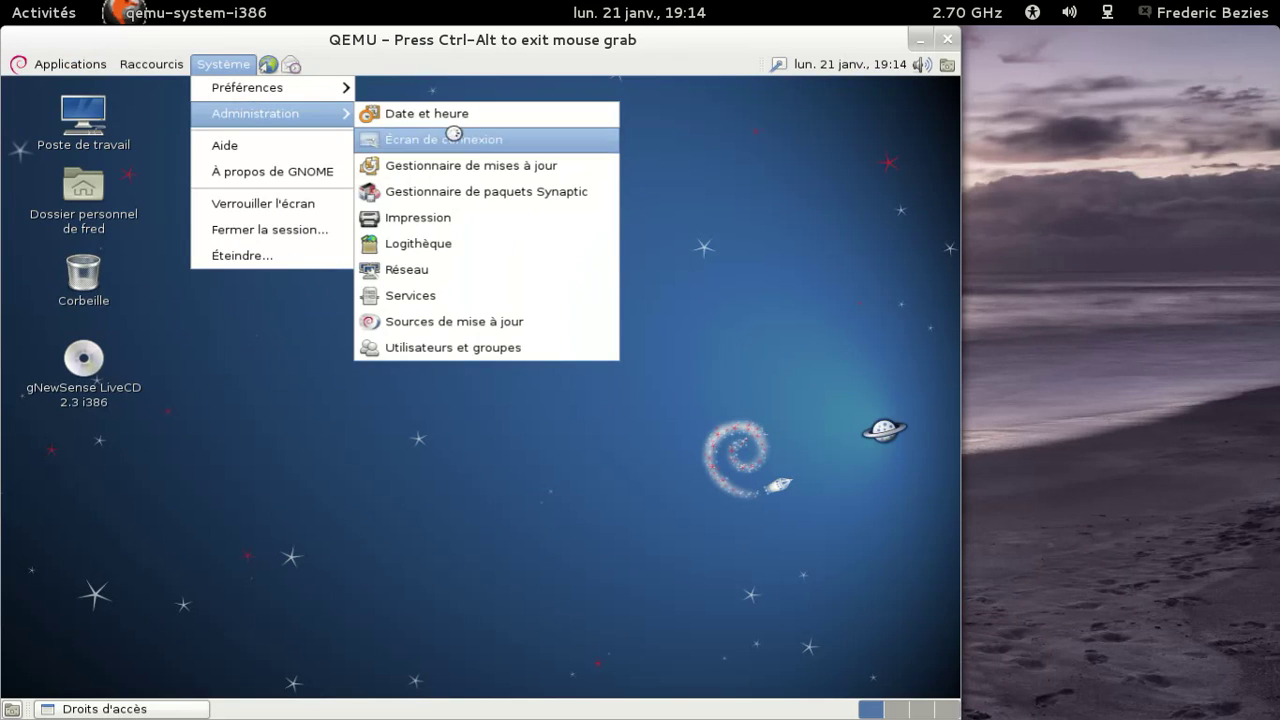
{"action": "left_click", "coordinate": [464, 242]}
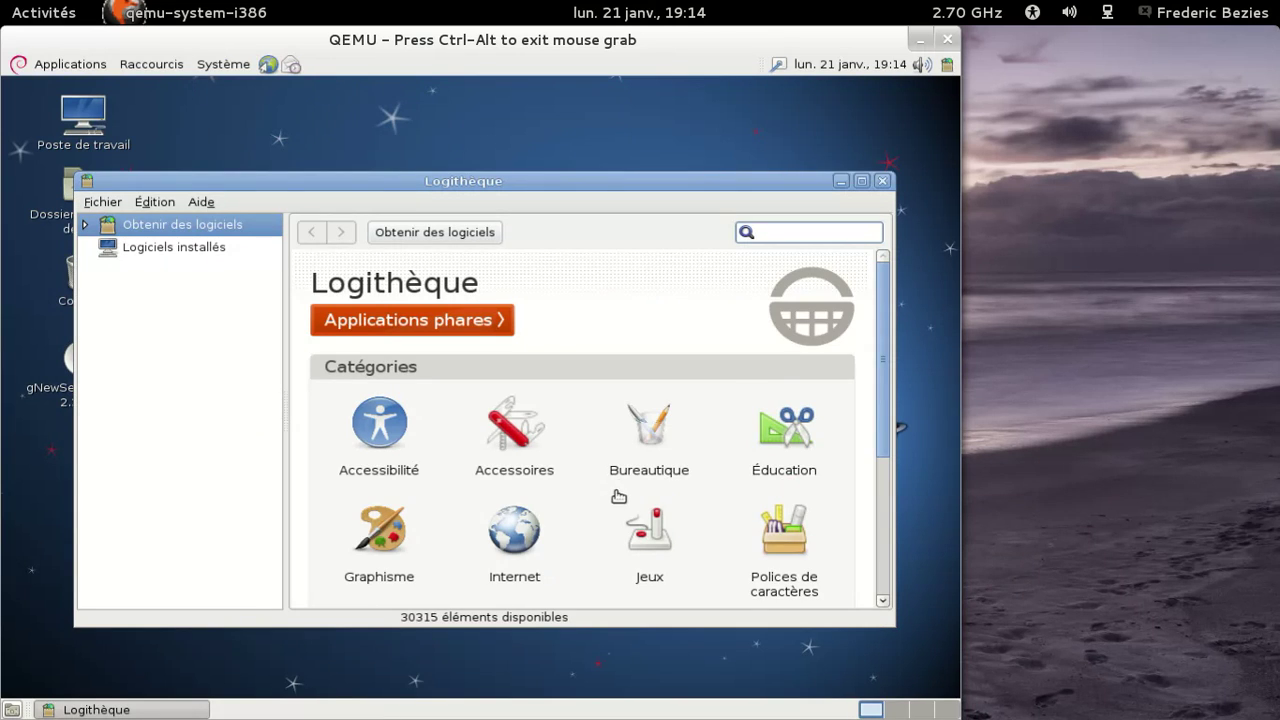
{"action": "left_click", "coordinate": [667, 458]}
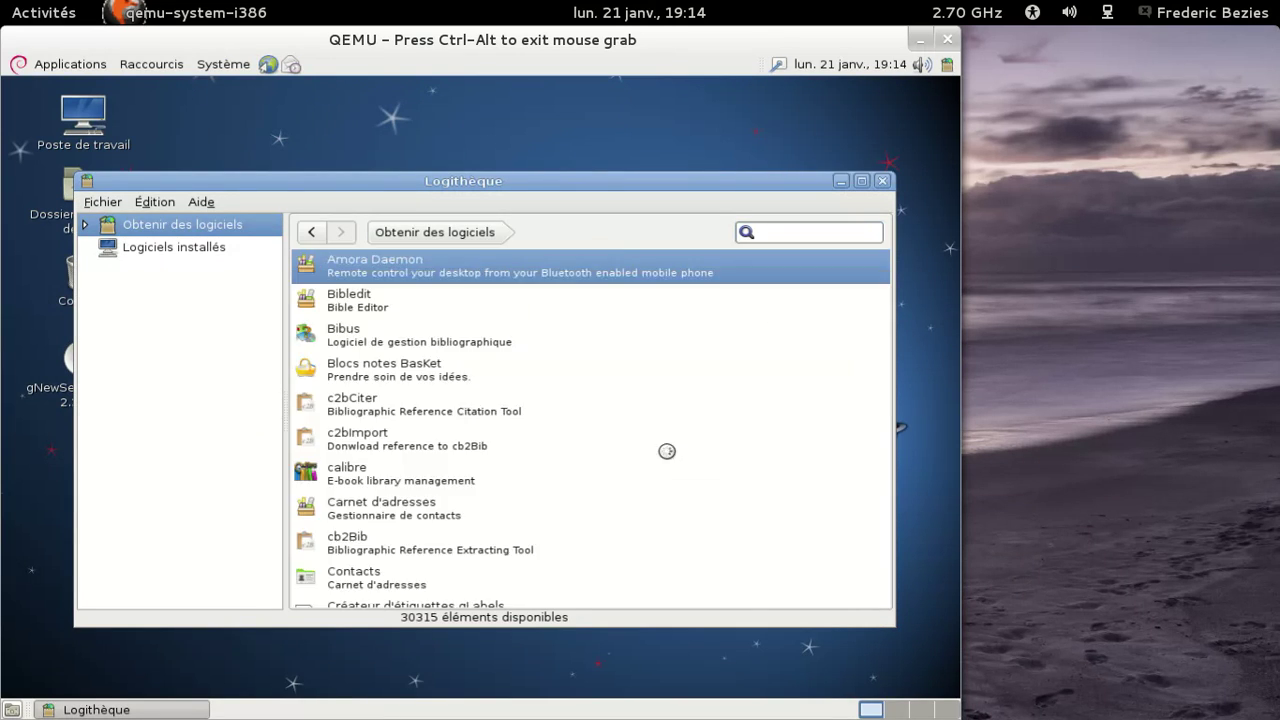
Step: Find OpenOffice.org among the office applications, examine its description and version details, and close the software centre
{"action": "scroll", "coordinate": [679, 372], "scroll_direction": "down", "scroll_amount": 10}
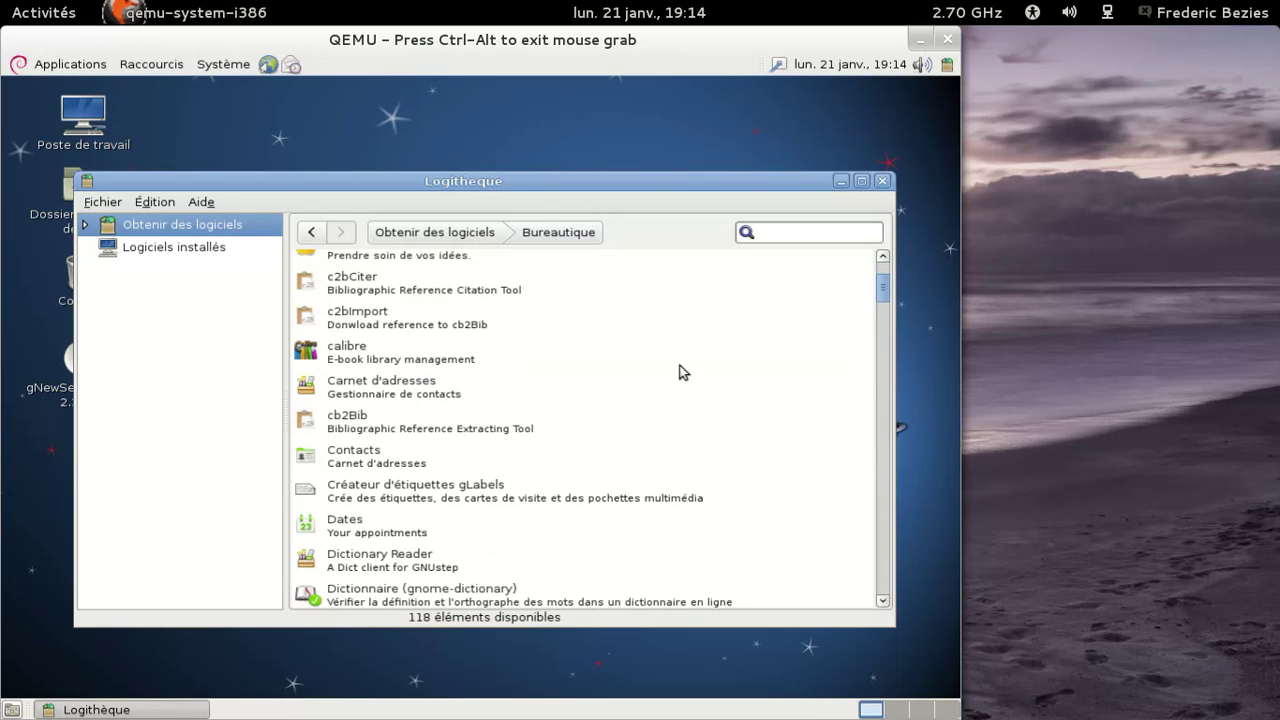
{"action": "scroll", "coordinate": [679, 372], "scroll_direction": "down", "scroll_amount": 10}
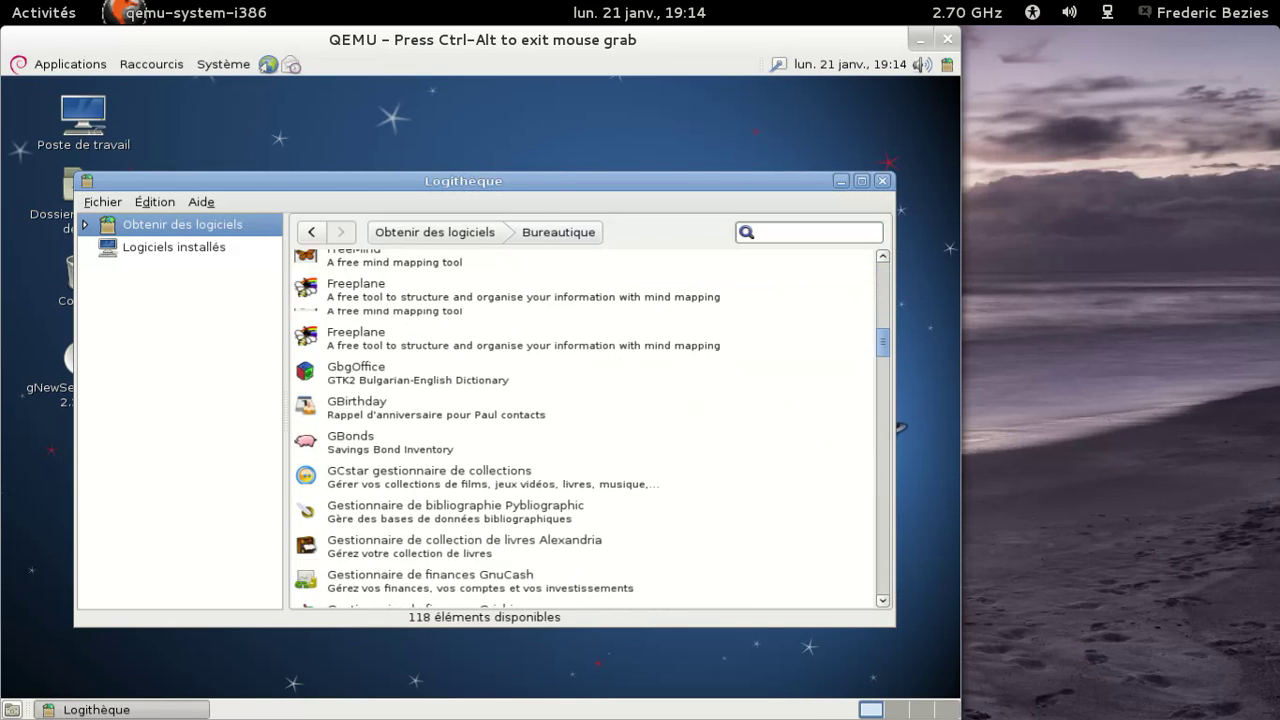
{"action": "scroll", "coordinate": [679, 372], "scroll_direction": "down", "scroll_amount": 10}
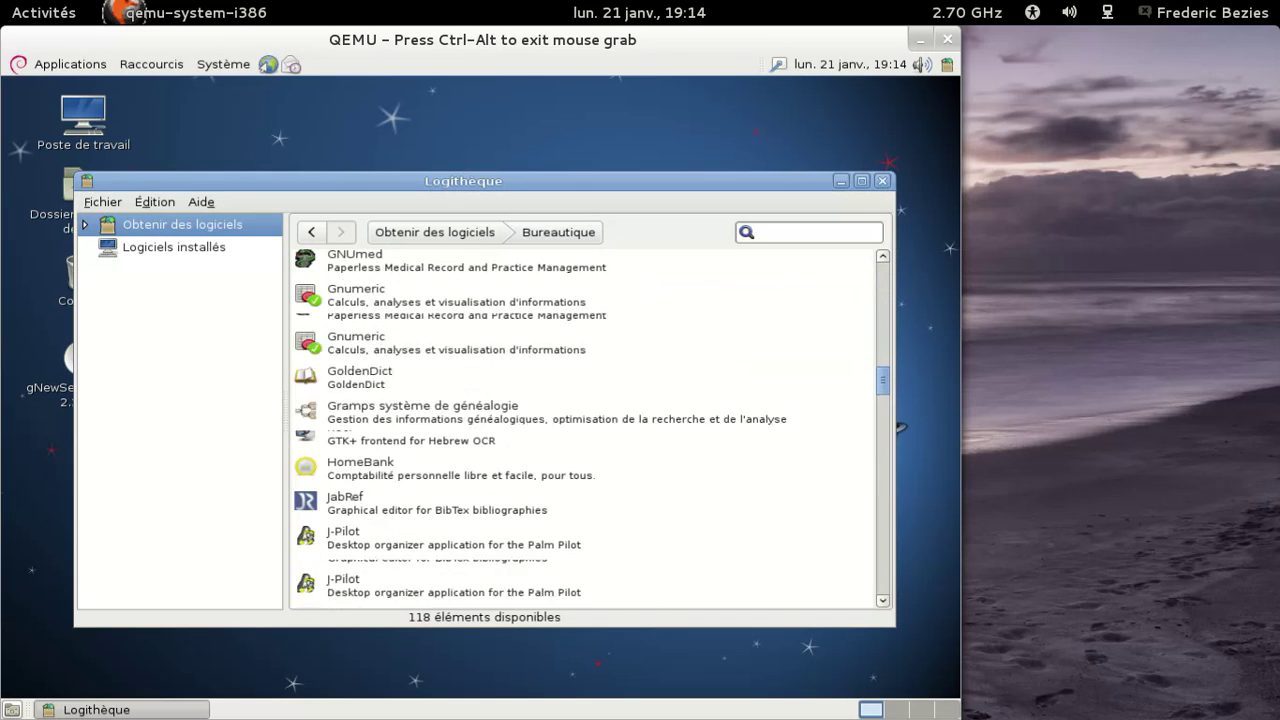
{"action": "scroll", "coordinate": [679, 372], "scroll_direction": "down", "scroll_amount": 10}
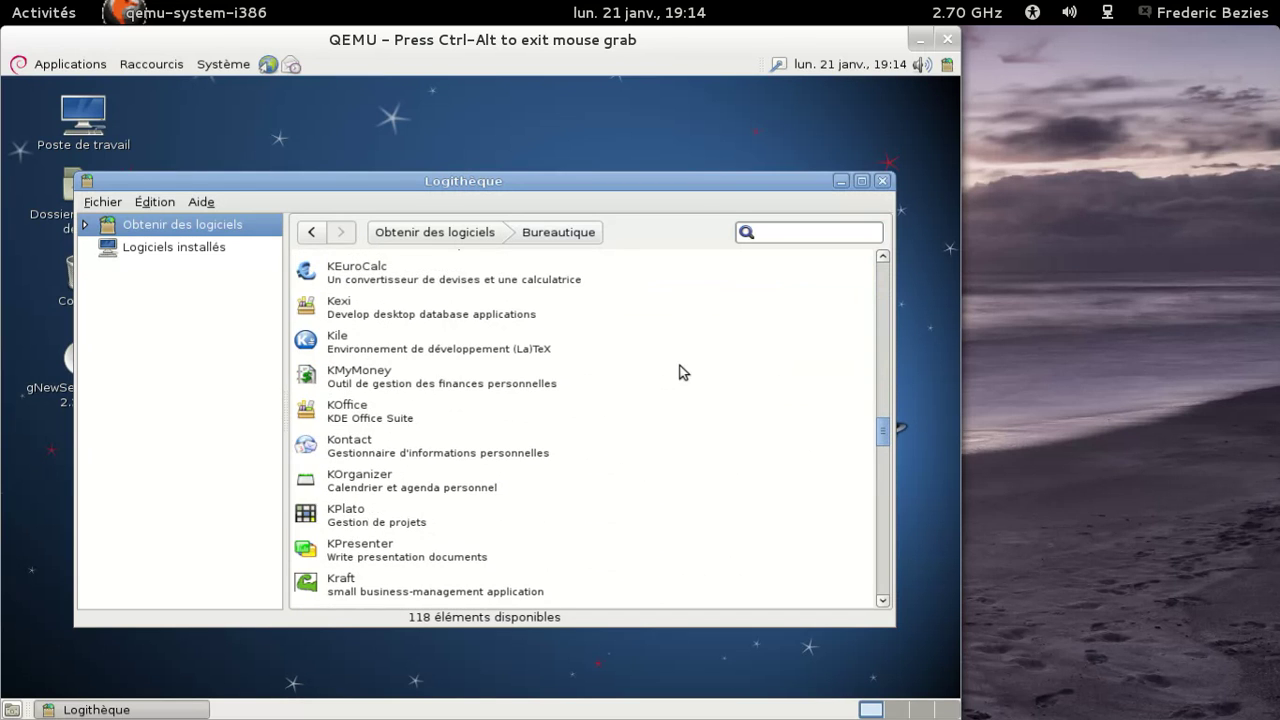
{"action": "scroll", "coordinate": [679, 372], "scroll_direction": "down", "scroll_amount": 8}
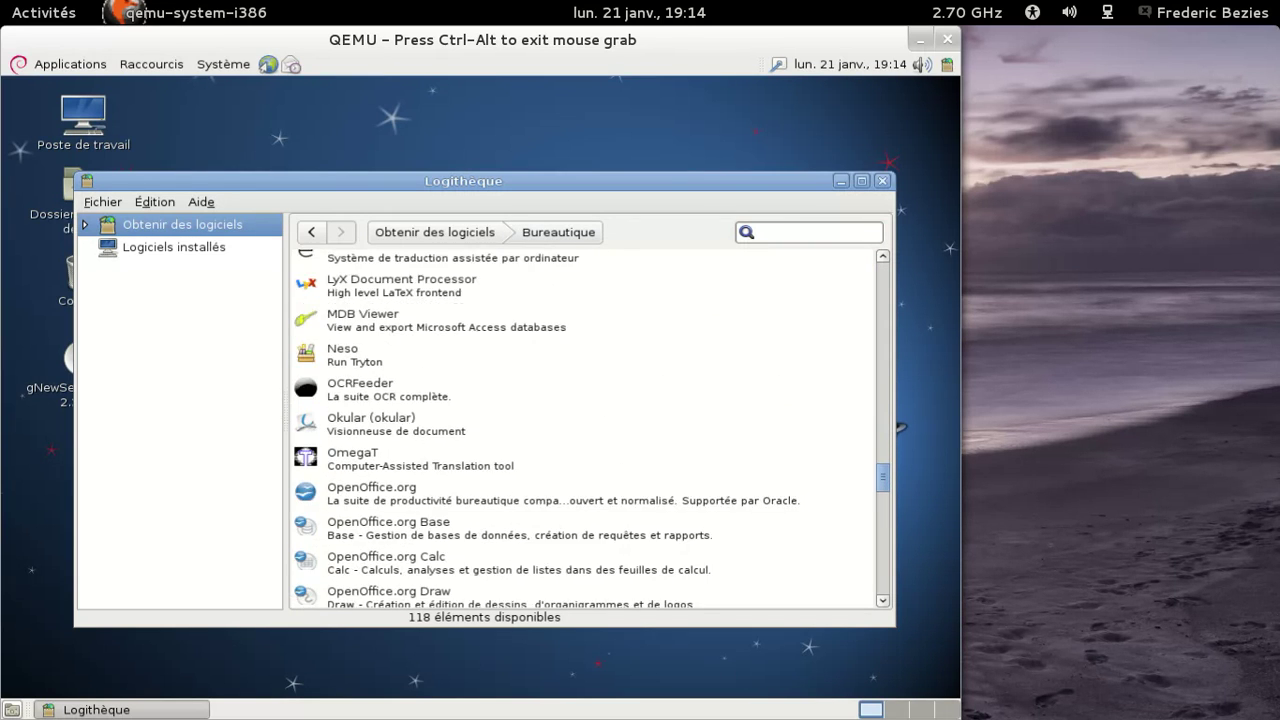
{"action": "left_click", "coordinate": [524, 403]}
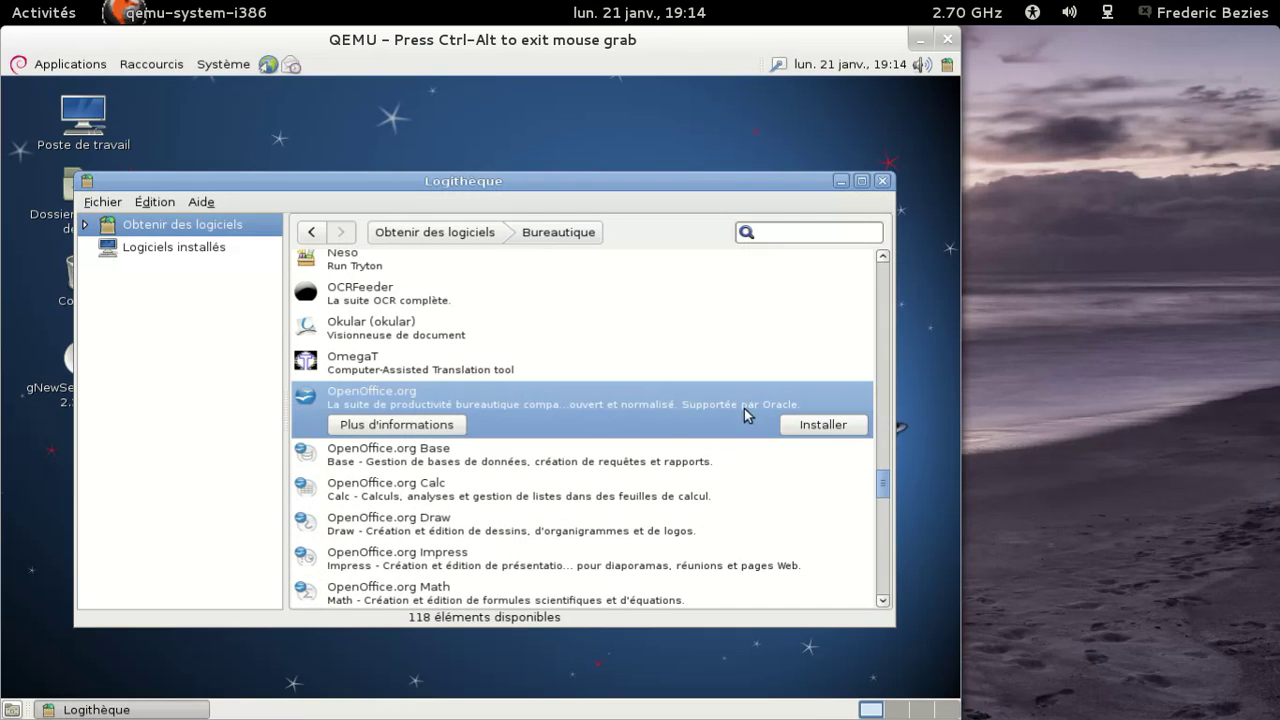
{"action": "left_click", "coordinate": [445, 428]}
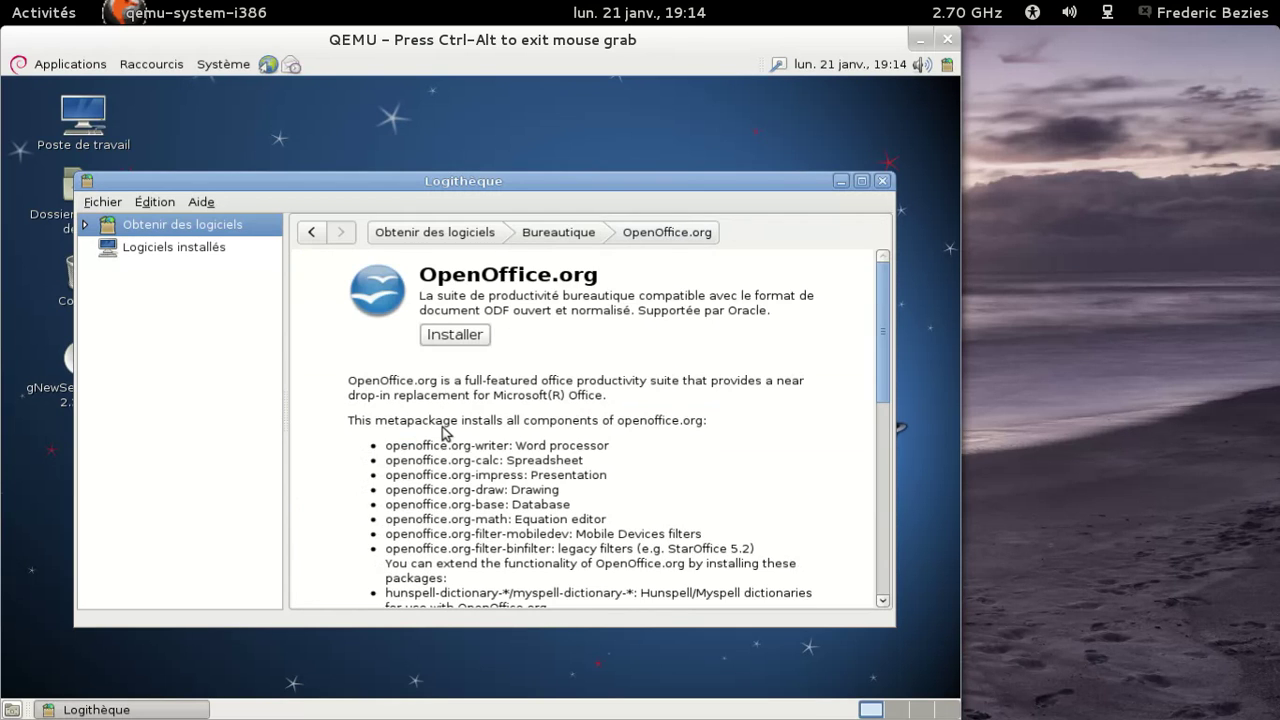
{"action": "scroll", "coordinate": [703, 358], "scroll_direction": "down", "scroll_amount": 10}
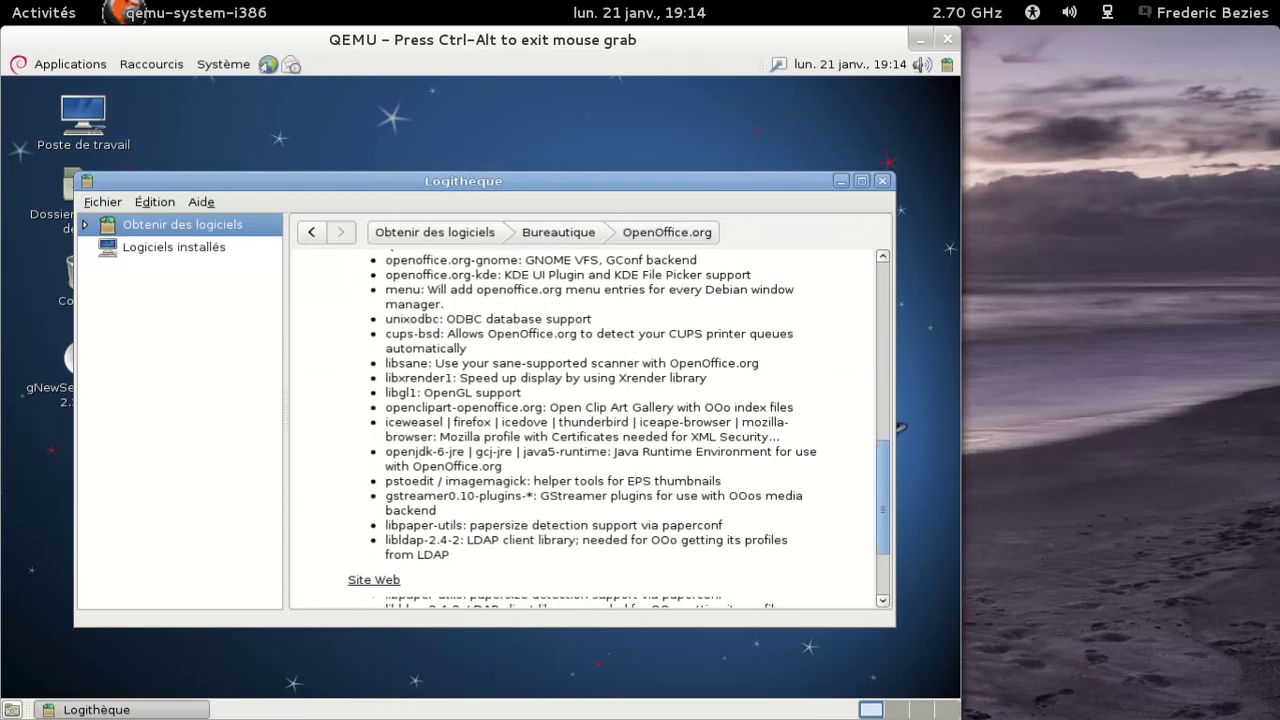
{"action": "left_click_drag", "start_coordinate": [579, 562], "coordinate": [794, 601]}
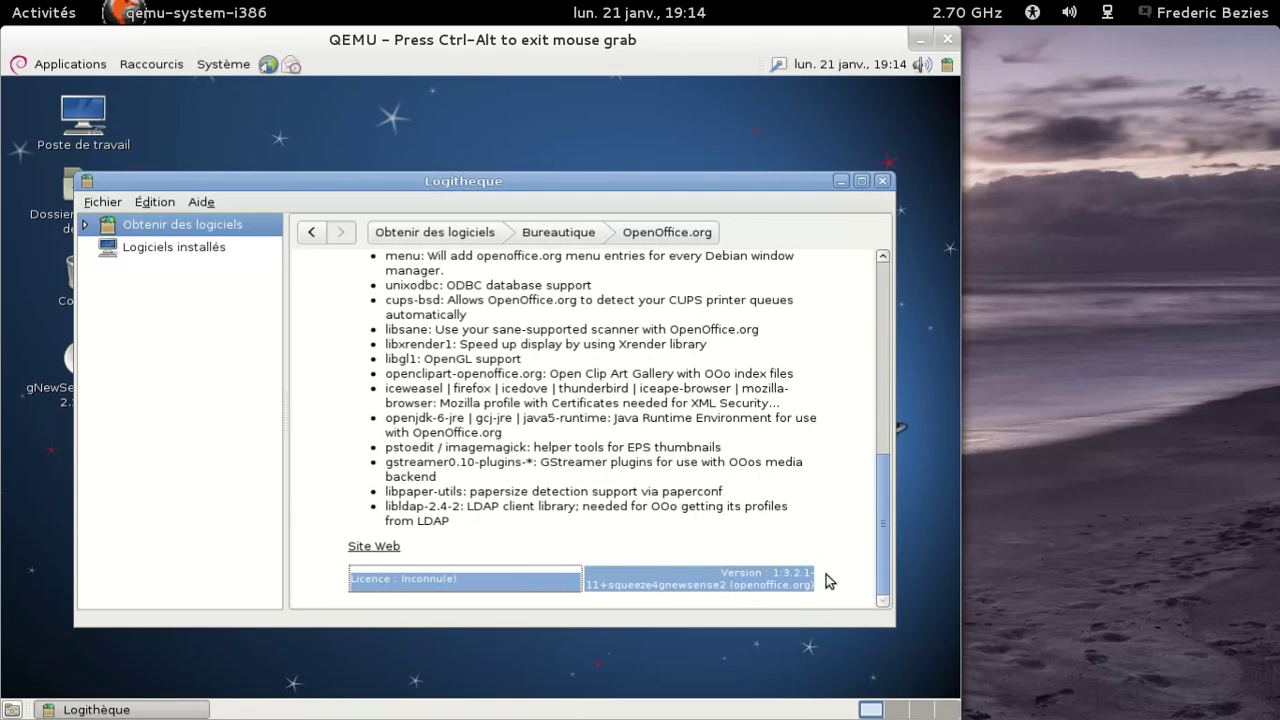
{"action": "left_click", "coordinate": [809, 541]}
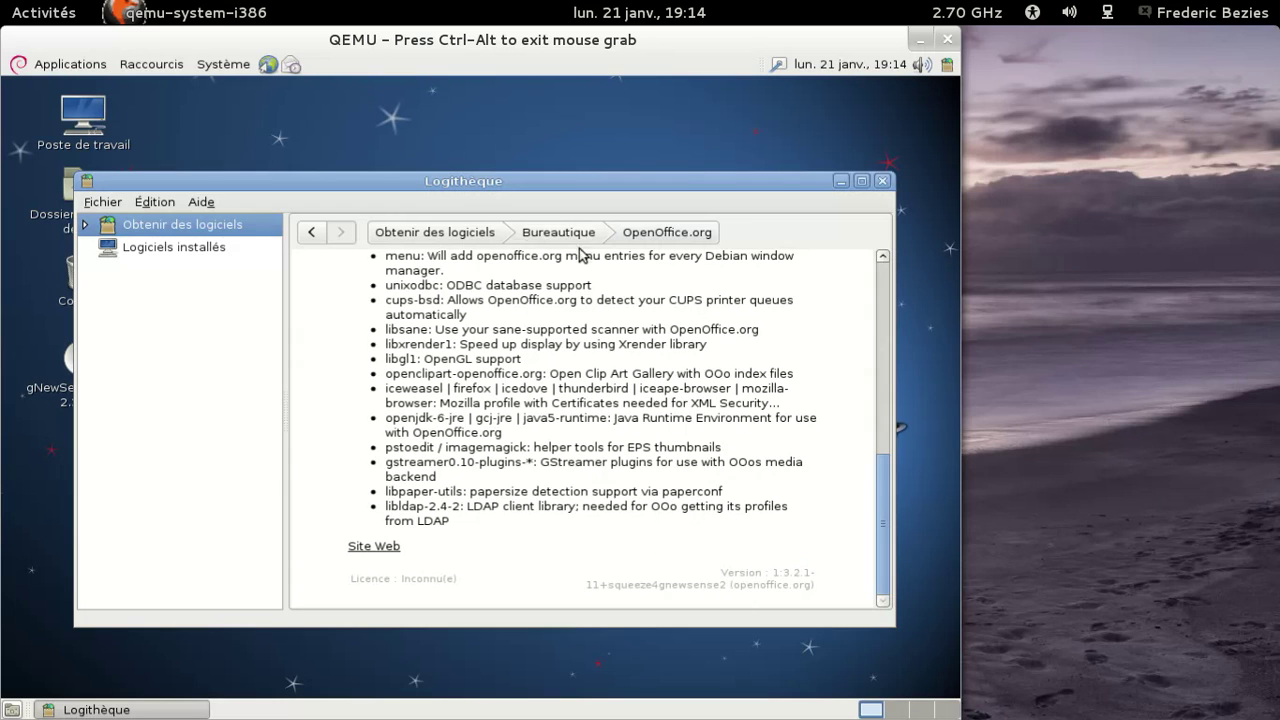
{"action": "left_click", "coordinate": [884, 182]}
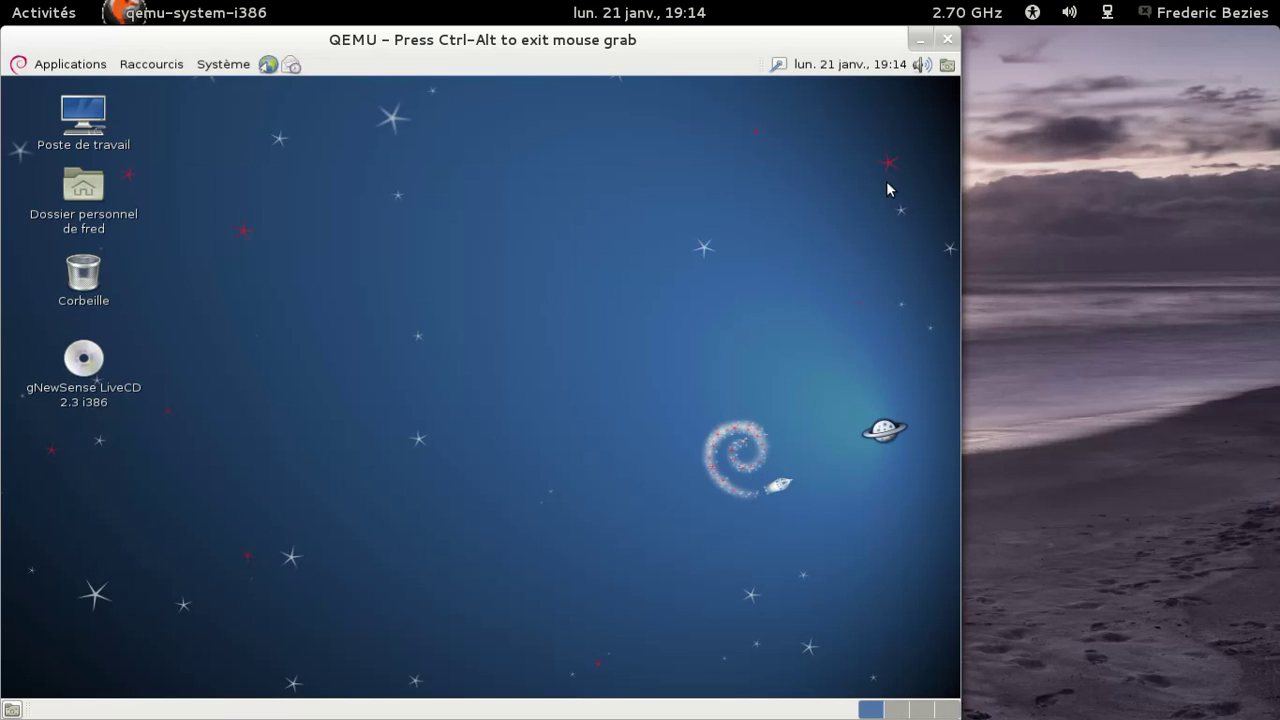
Step: Open a regular terminal and run uname -a to show the kernel information
{"action": "left_click", "coordinate": [100, 66]}
{"action": "mouse_move", "coordinate": [117, 219]}
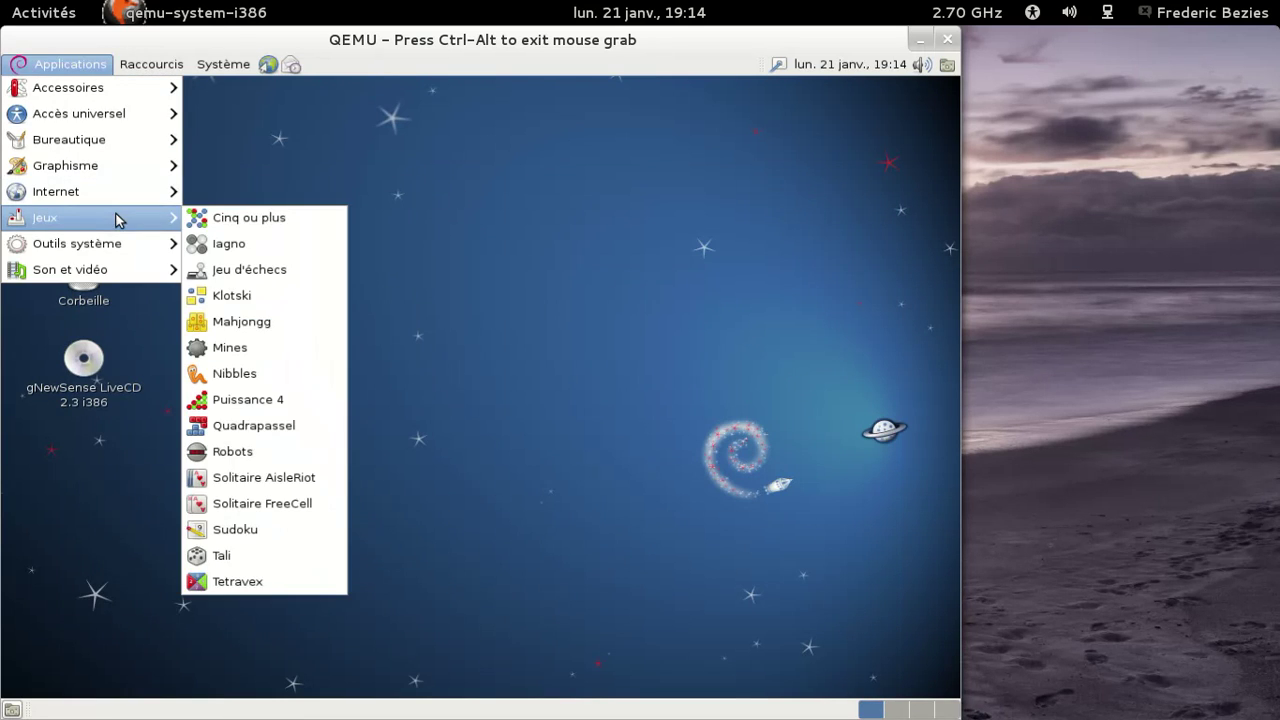
{"action": "mouse_move", "coordinate": [120, 245]}
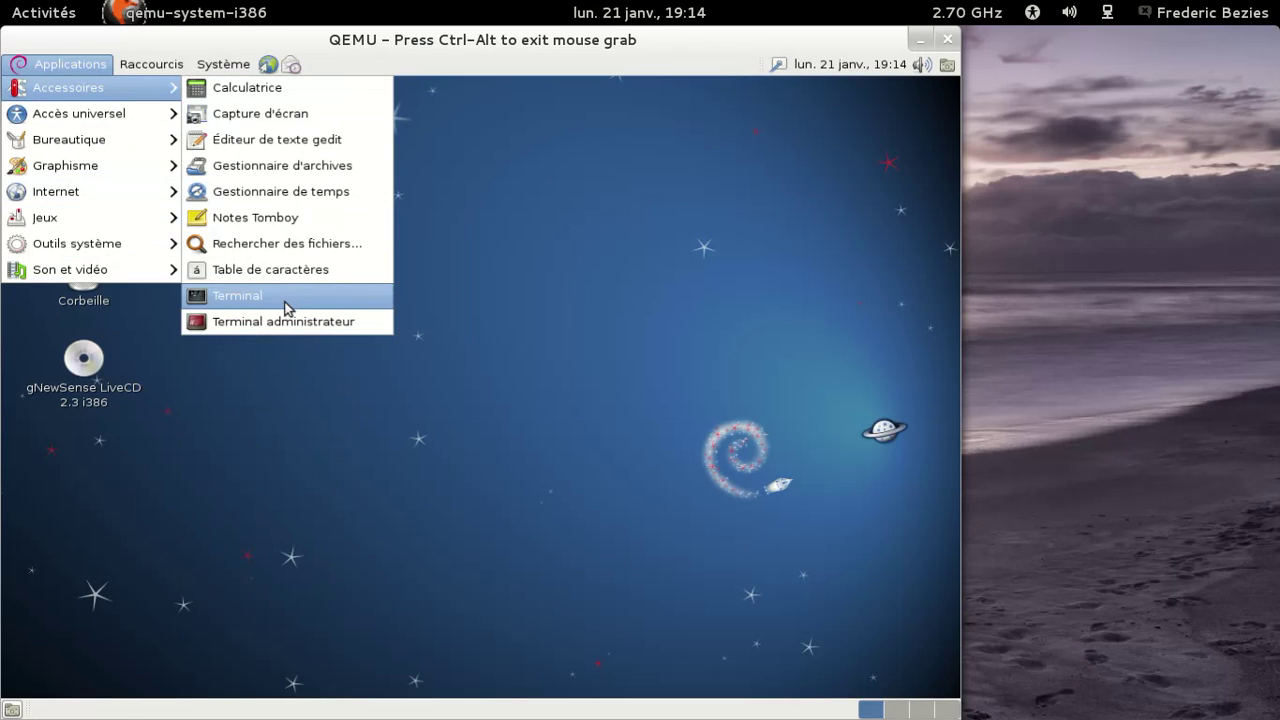
{"action": "left_click", "coordinate": [286, 299]}
{"action": "type", "text": "unam"}
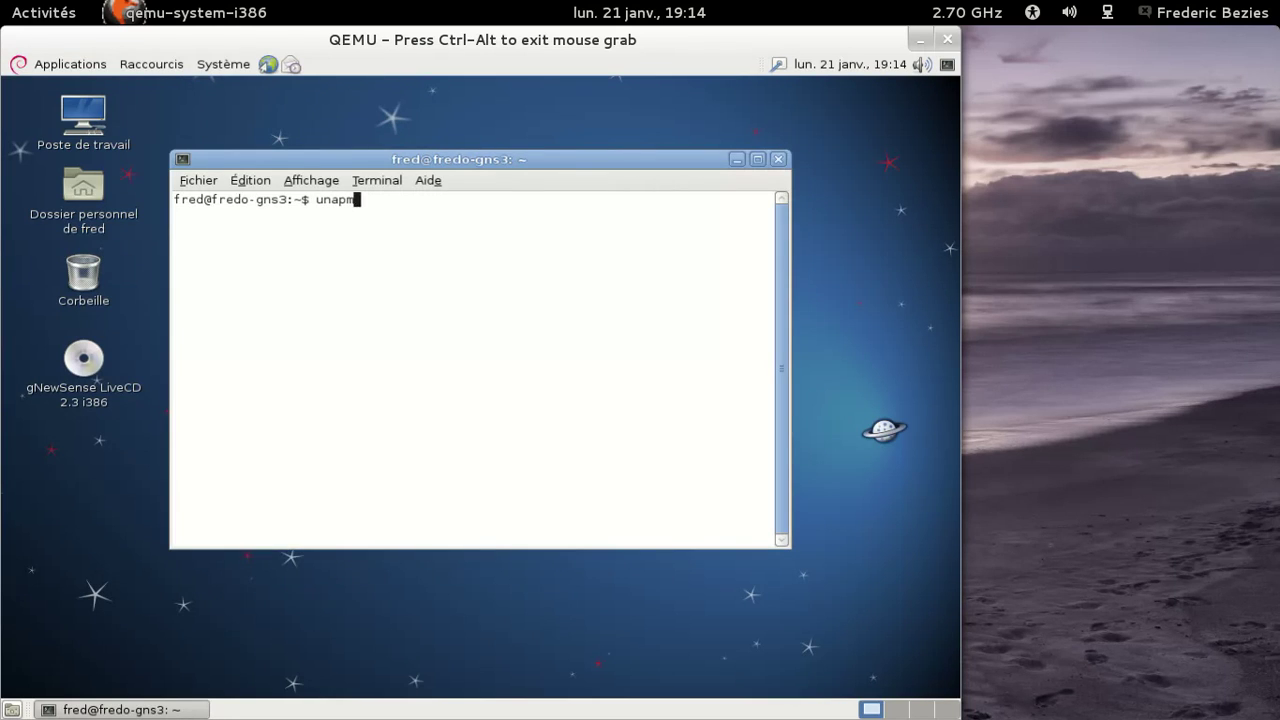
{"action": "type", "text": "e -"}
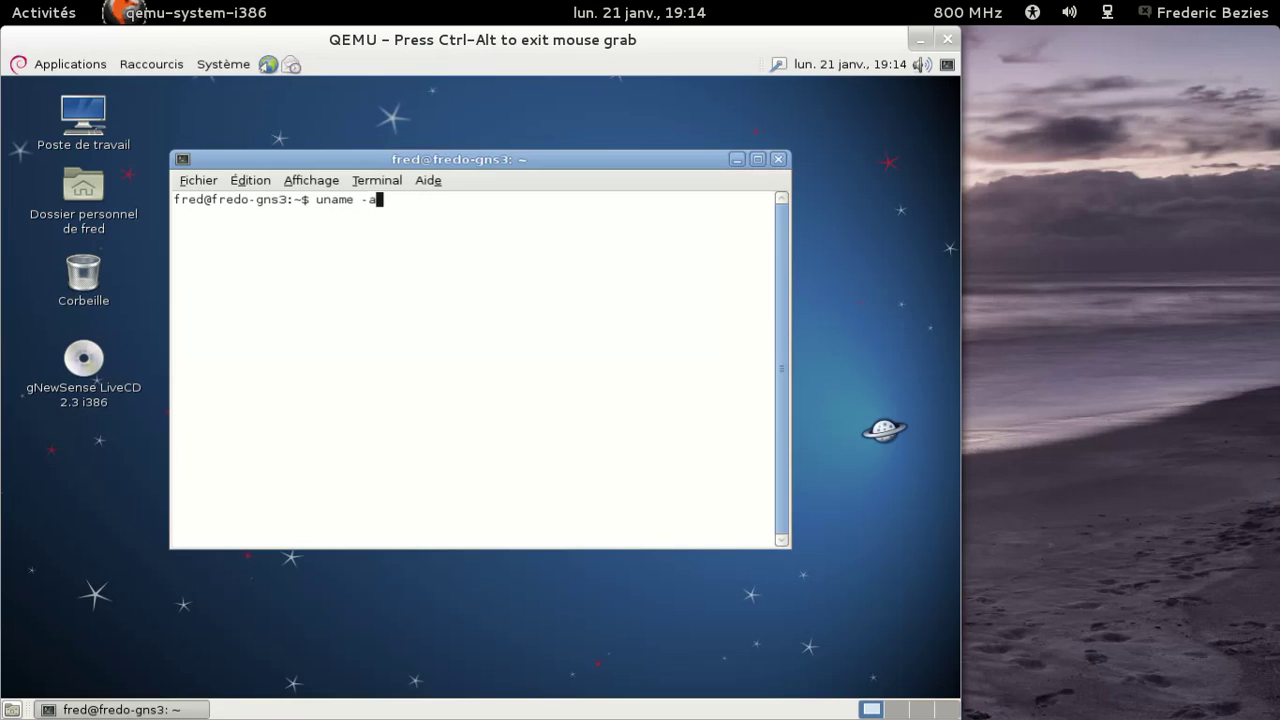
{"action": "type", "text": "a"}
{"action": "key", "text": "Return"}
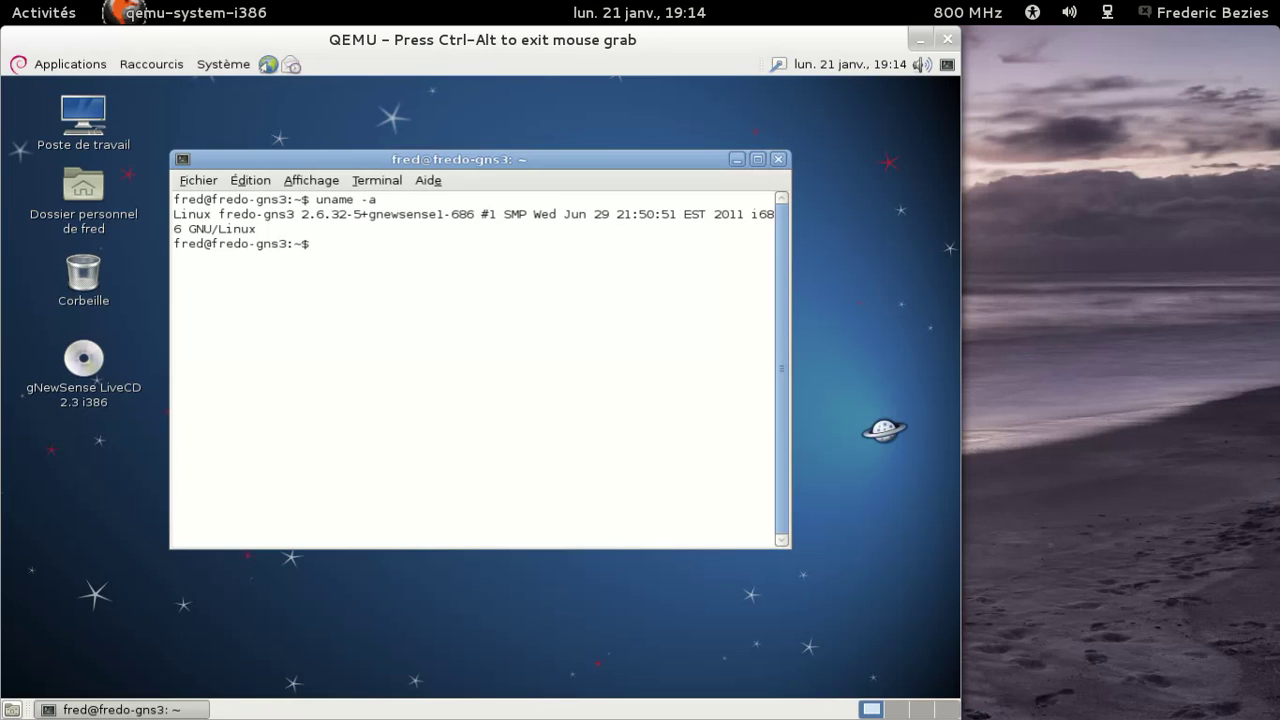
Step: Open the terminal's "Par défaut" profile for editing from the profile list
{"action": "left_click", "coordinate": [246, 182]}
{"action": "mouse_move", "coordinate": [290, 188]}
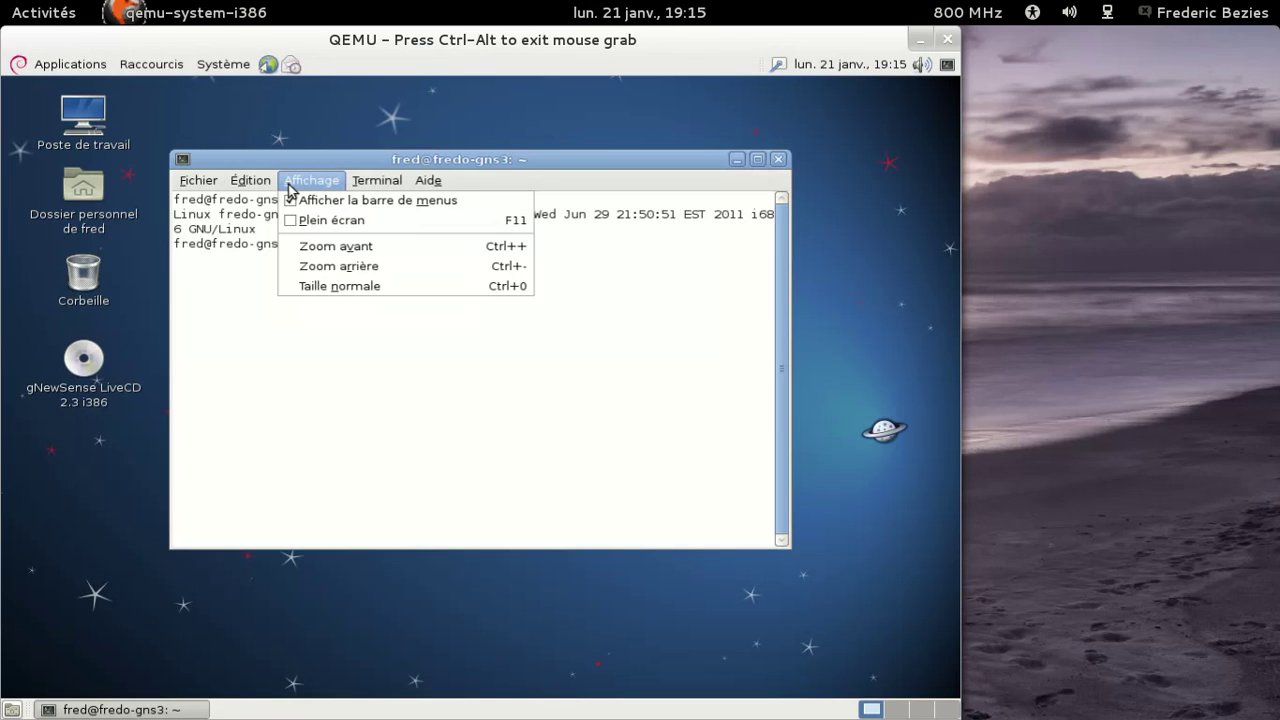
{"action": "mouse_move", "coordinate": [250, 183]}
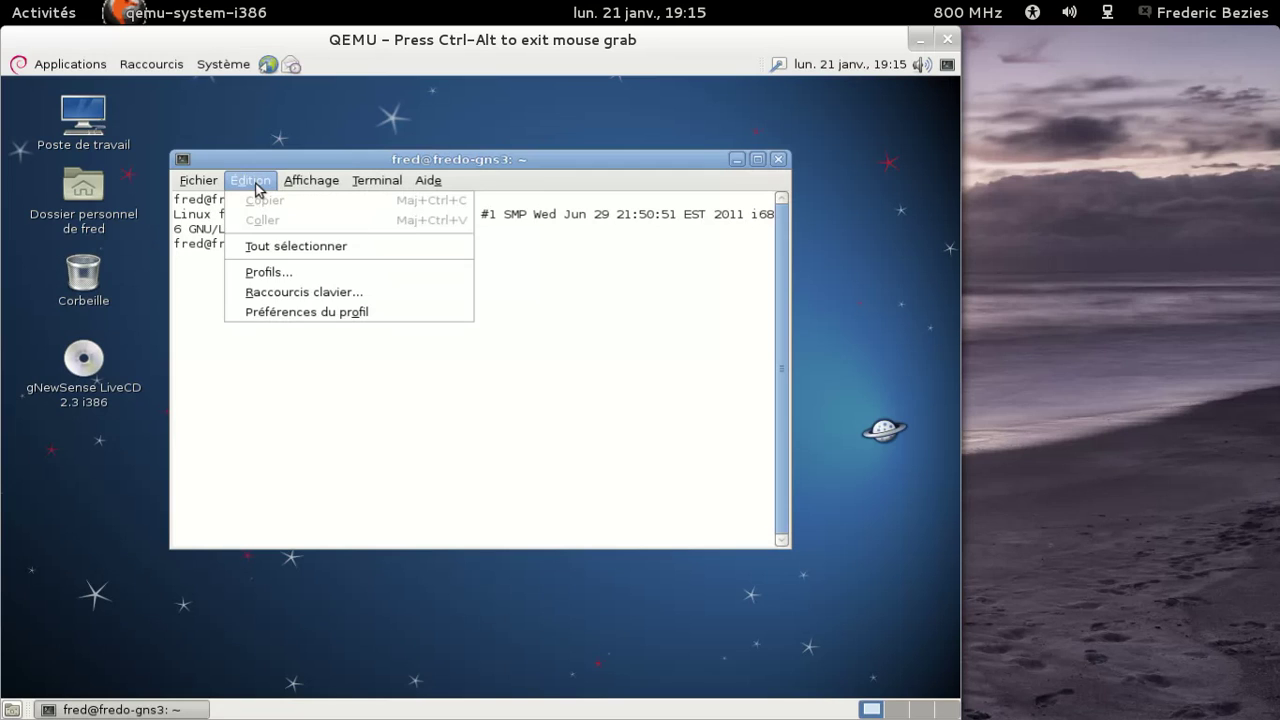
{"action": "left_click", "coordinate": [292, 274]}
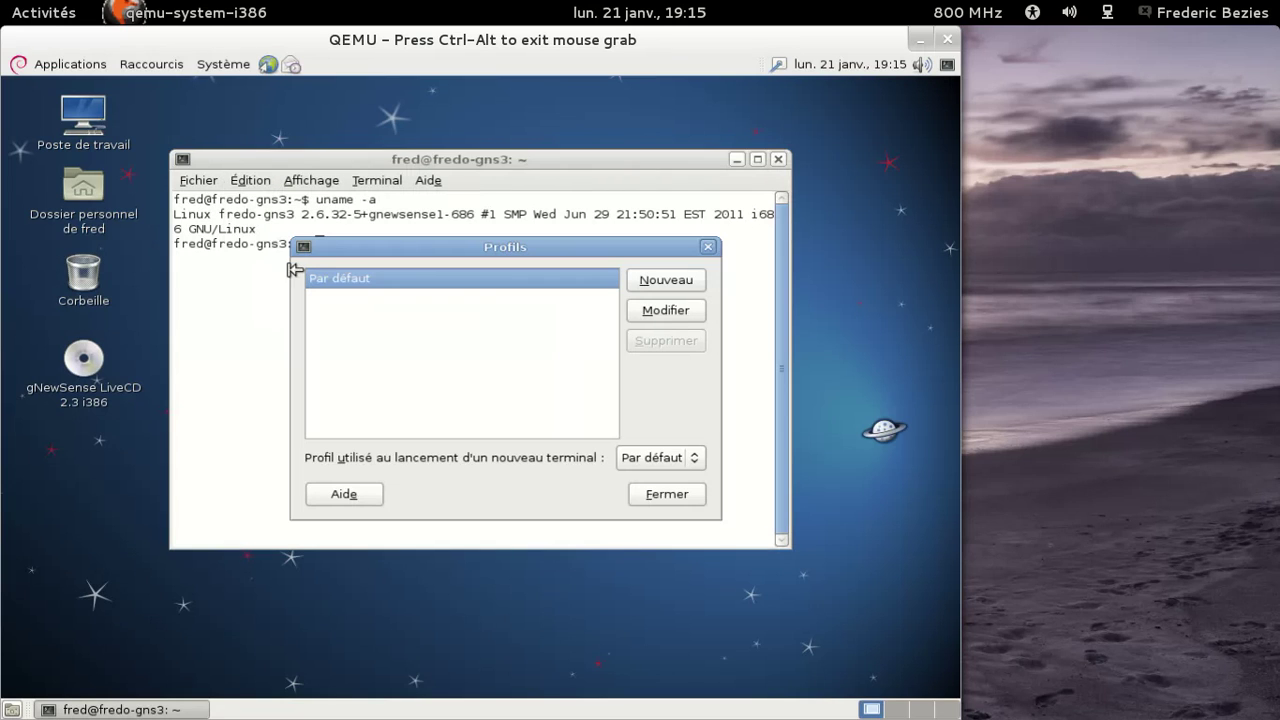
{"action": "left_click", "coordinate": [666, 311]}
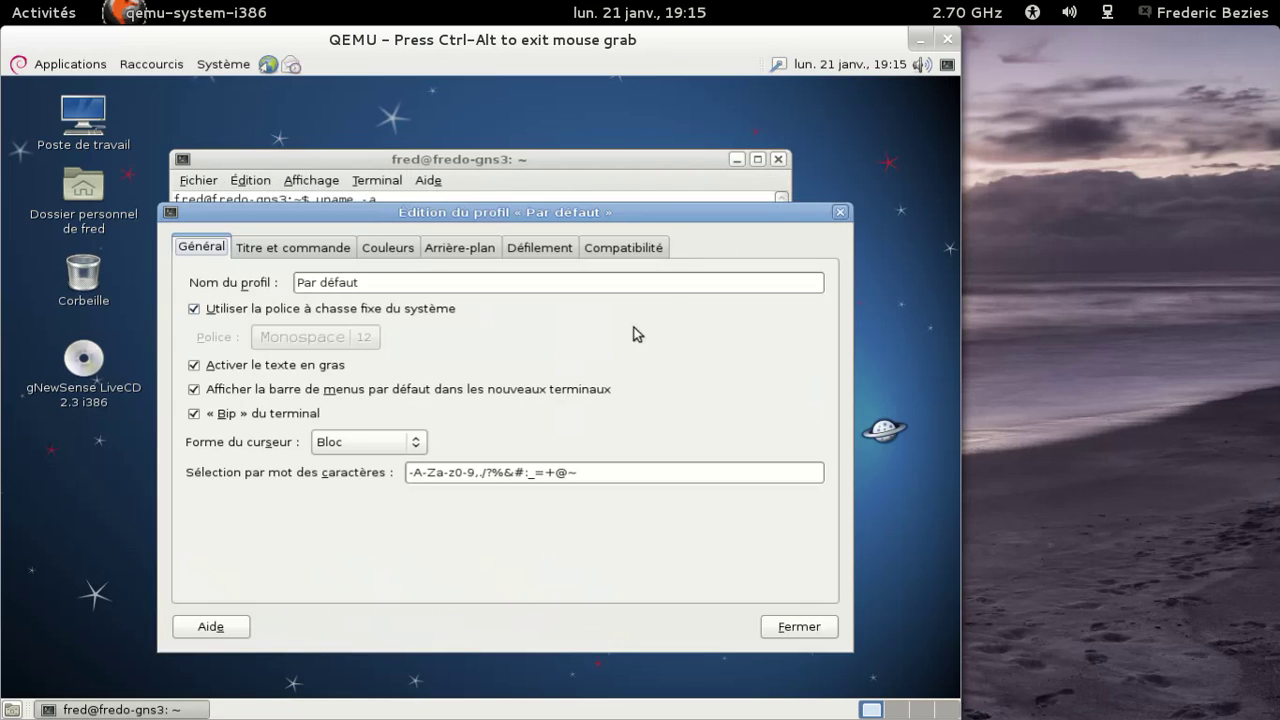
Step: Disable the system fixed-width font in the default terminal profile and set its font to Monospace size 56
{"action": "left_click", "coordinate": [287, 310]}
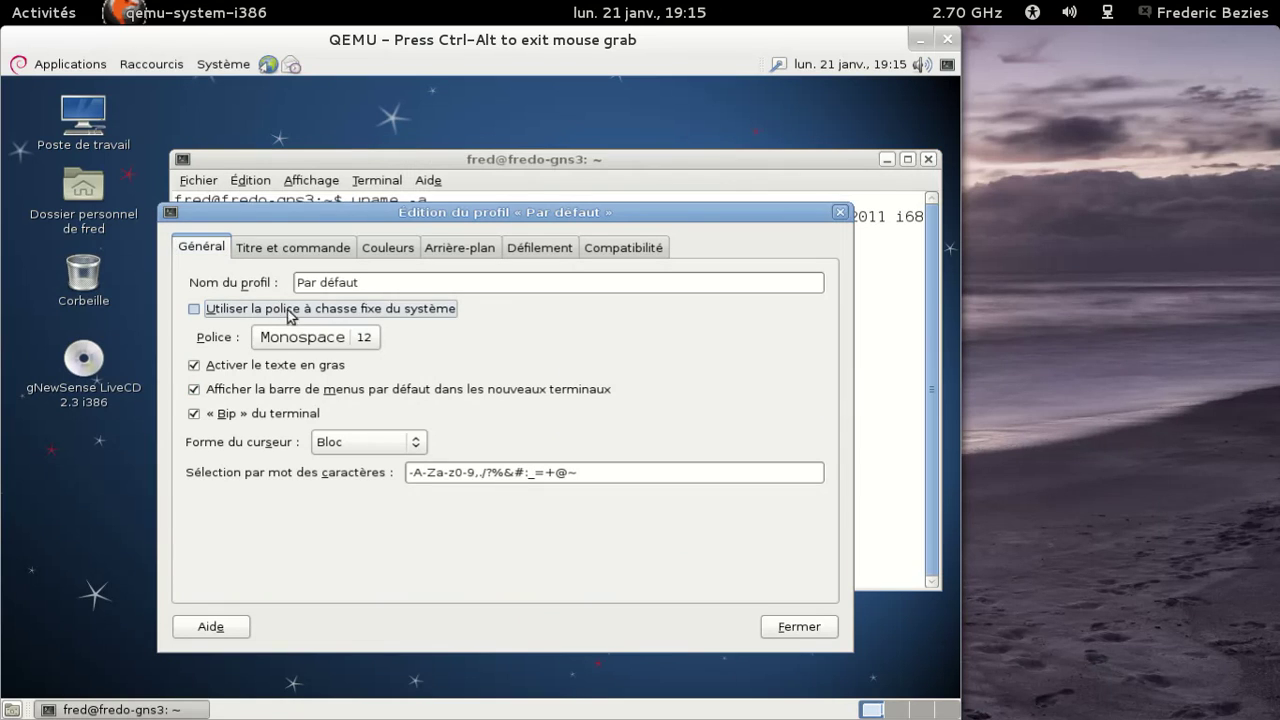
{"action": "left_click", "coordinate": [360, 336]}
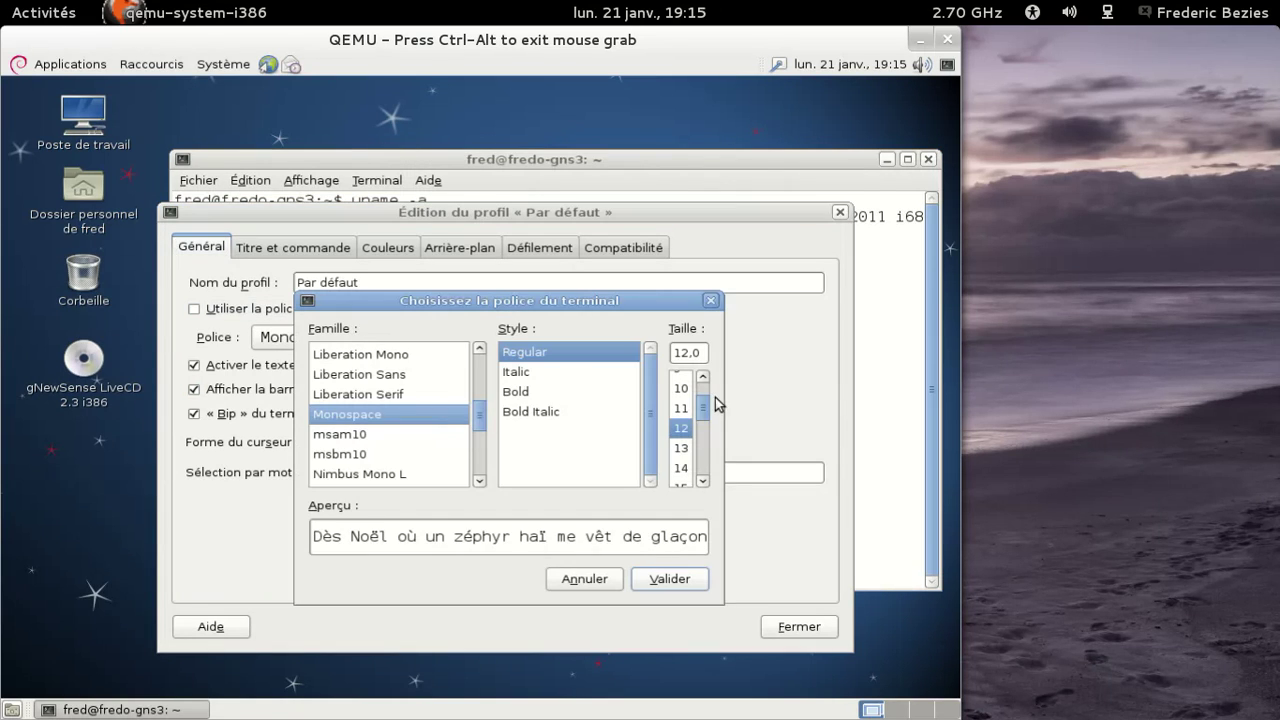
{"action": "left_click_drag", "start_coordinate": [705, 412], "coordinate": [714, 490]}
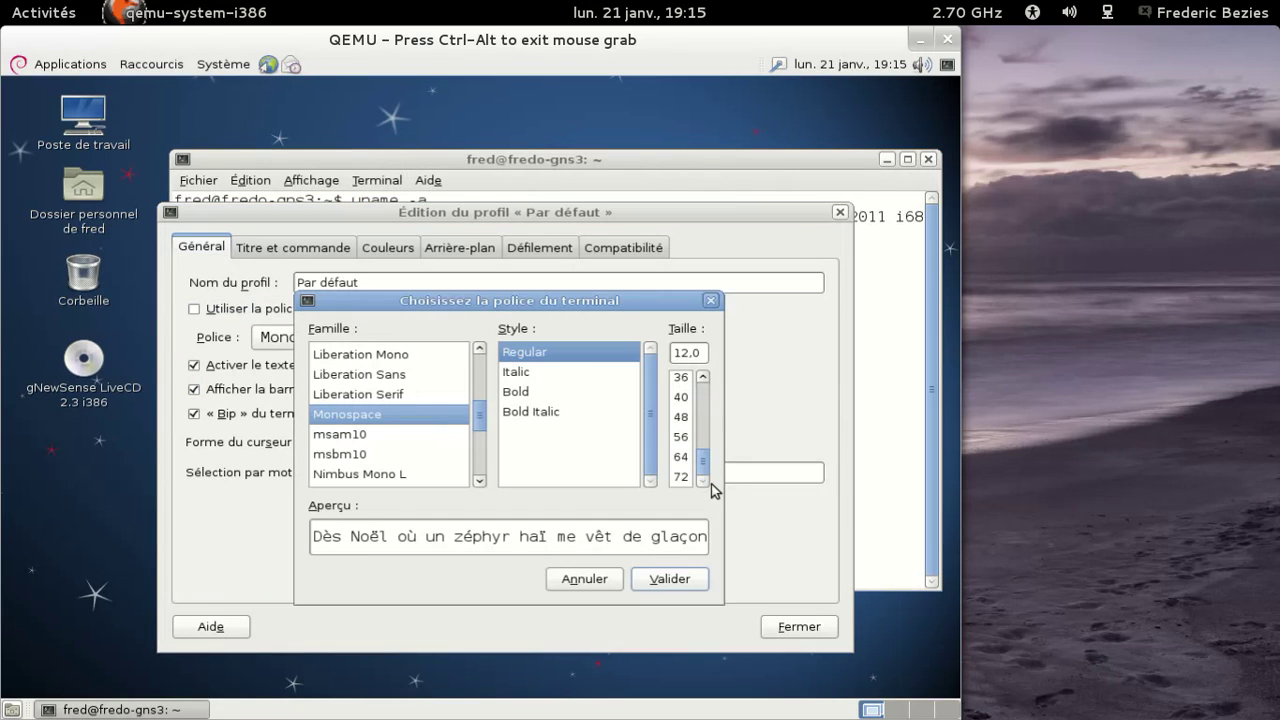
{"action": "left_click", "coordinate": [682, 437]}
{"action": "left_click", "coordinate": [668, 626]}
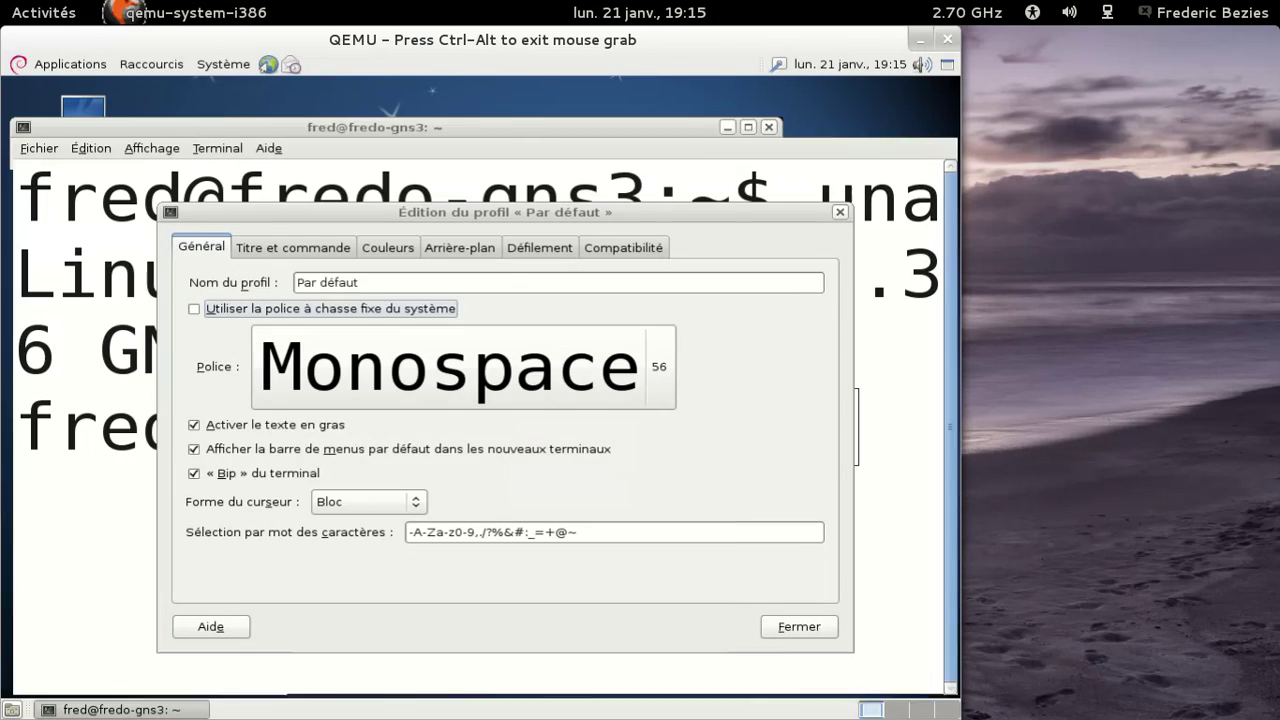
Step: Close the profile dialogs to view the enlarged uname output, and reopen the "Par défaut" terminal profile for editing
{"action": "left_click", "coordinate": [795, 626]}
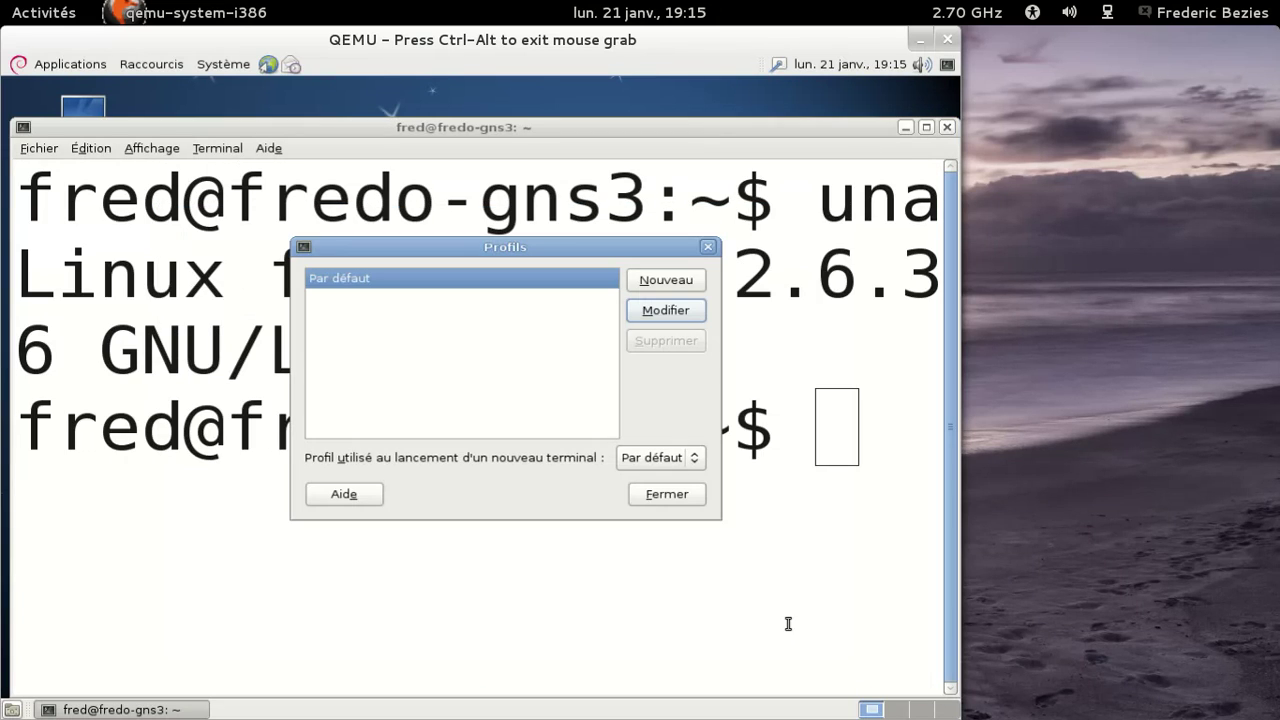
{"action": "left_click", "coordinate": [676, 496]}
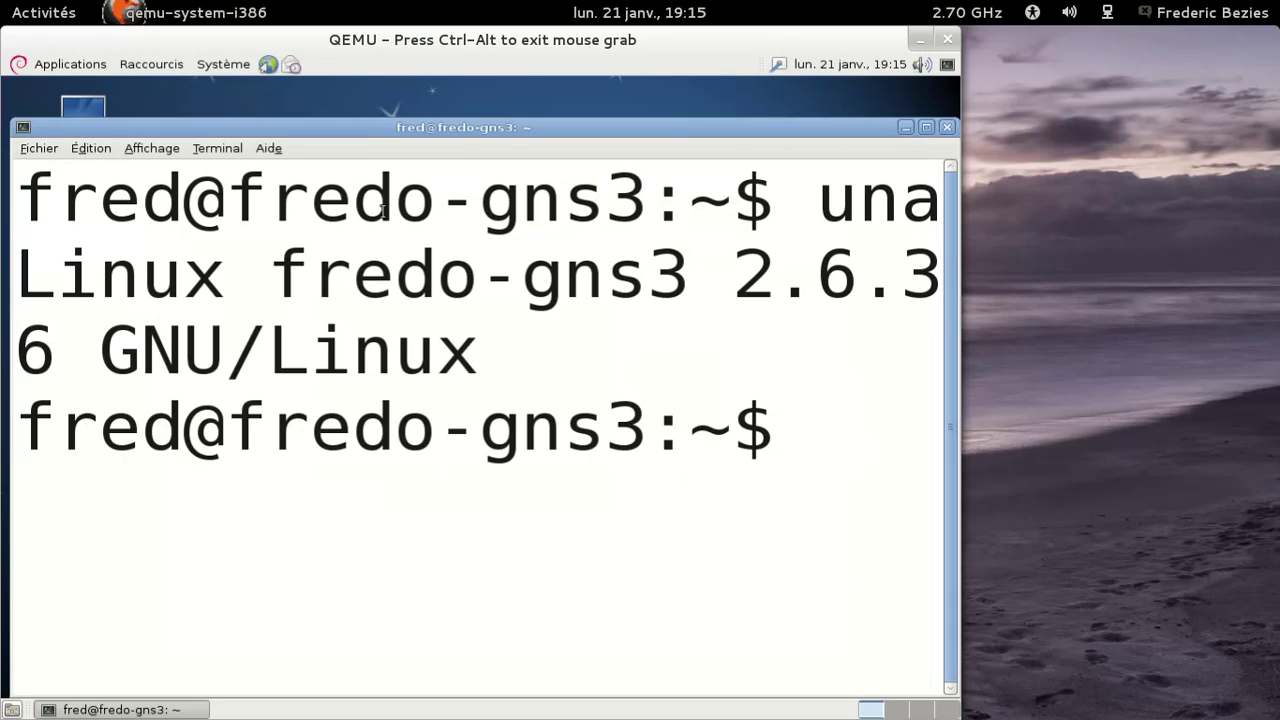
{"action": "left_click", "coordinate": [95, 149]}
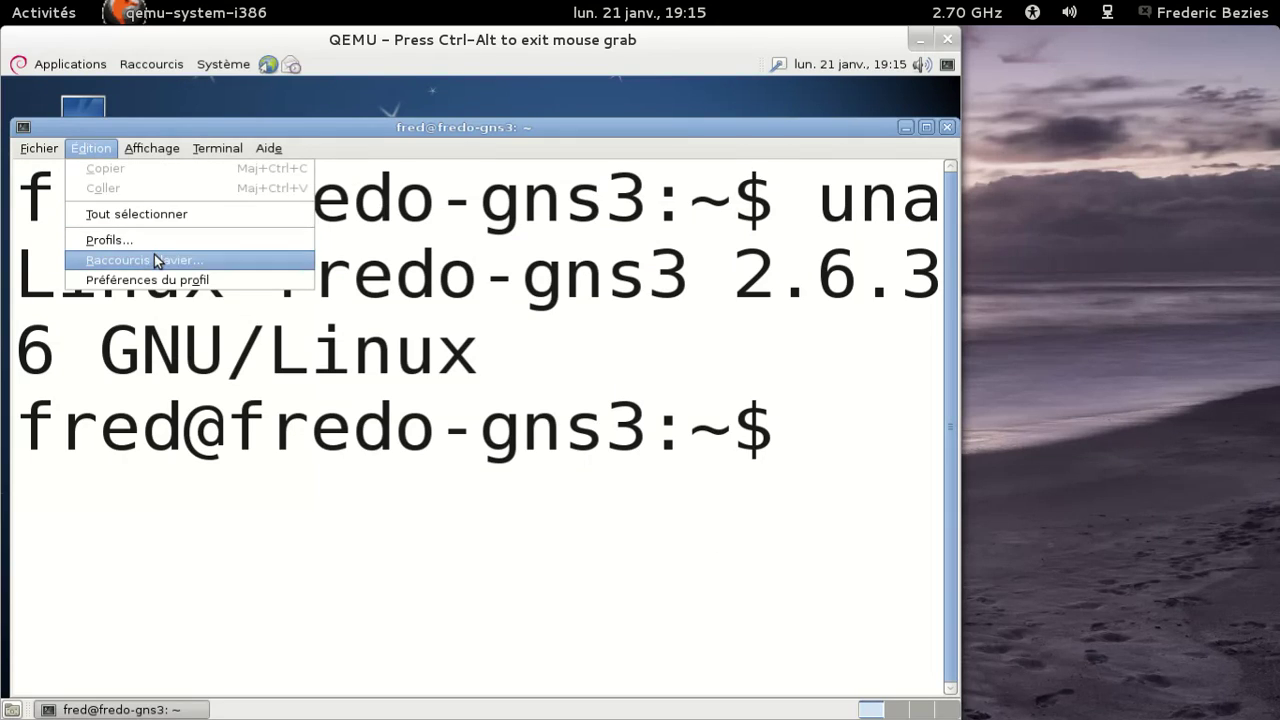
{"action": "left_click", "coordinate": [125, 238]}
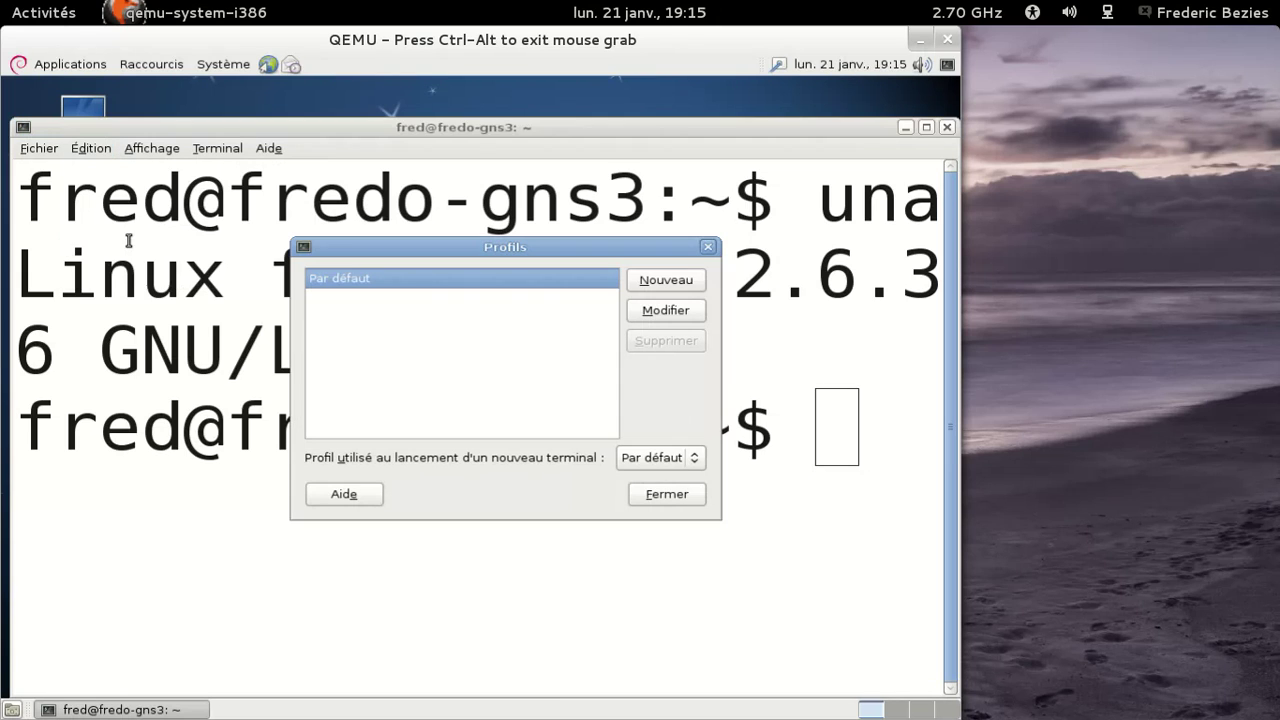
{"action": "left_click", "coordinate": [652, 311]}
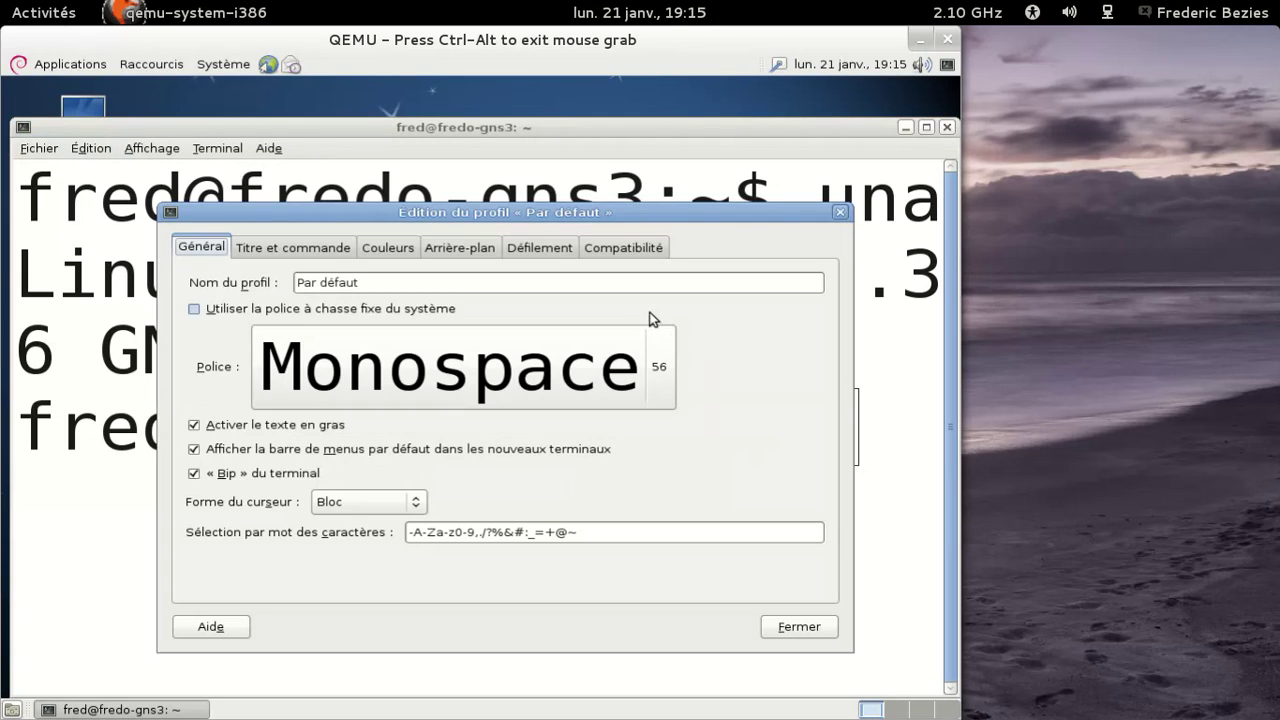
Step: Set the custom font of the "Par défaut" terminal profile to Monospace Regular size 12
{"action": "left_click", "coordinate": [300, 311]}
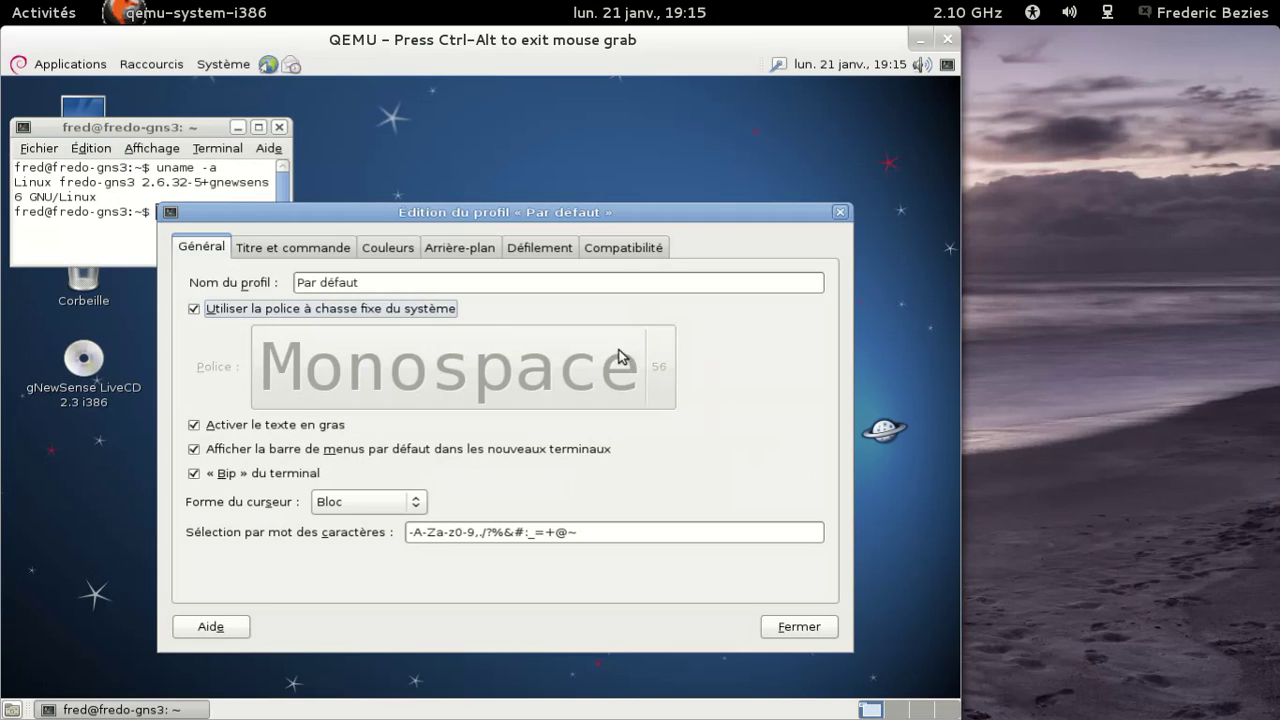
{"action": "left_click", "coordinate": [396, 310]}
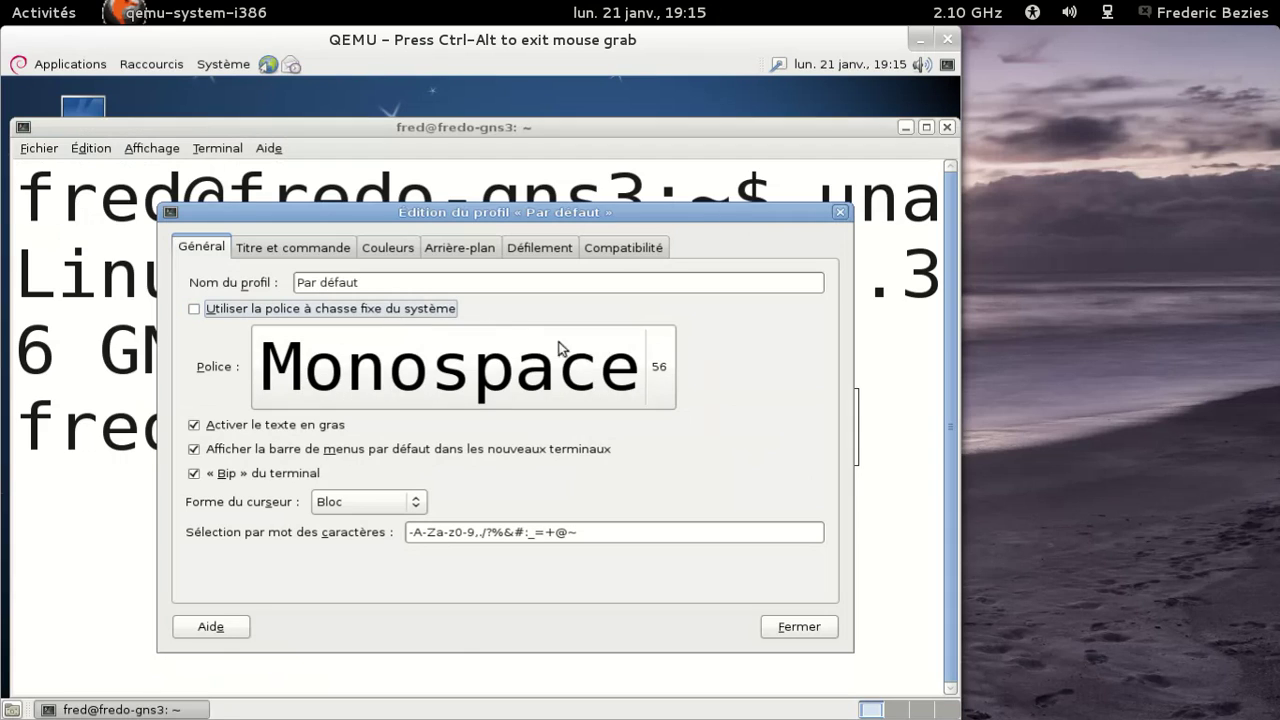
{"action": "left_click", "coordinate": [660, 369]}
{"action": "left_click", "coordinate": [701, 357]}
{"action": "left_click", "coordinate": [701, 357]}
{"action": "left_click", "coordinate": [701, 357]}
{"action": "left_click", "coordinate": [701, 357]}
{"action": "left_click", "coordinate": [701, 357]}
{"action": "left_click", "coordinate": [701, 357]}
{"action": "left_click", "coordinate": [701, 357]}
{"action": "left_click", "coordinate": [701, 357]}
{"action": "left_click", "coordinate": [682, 373]}
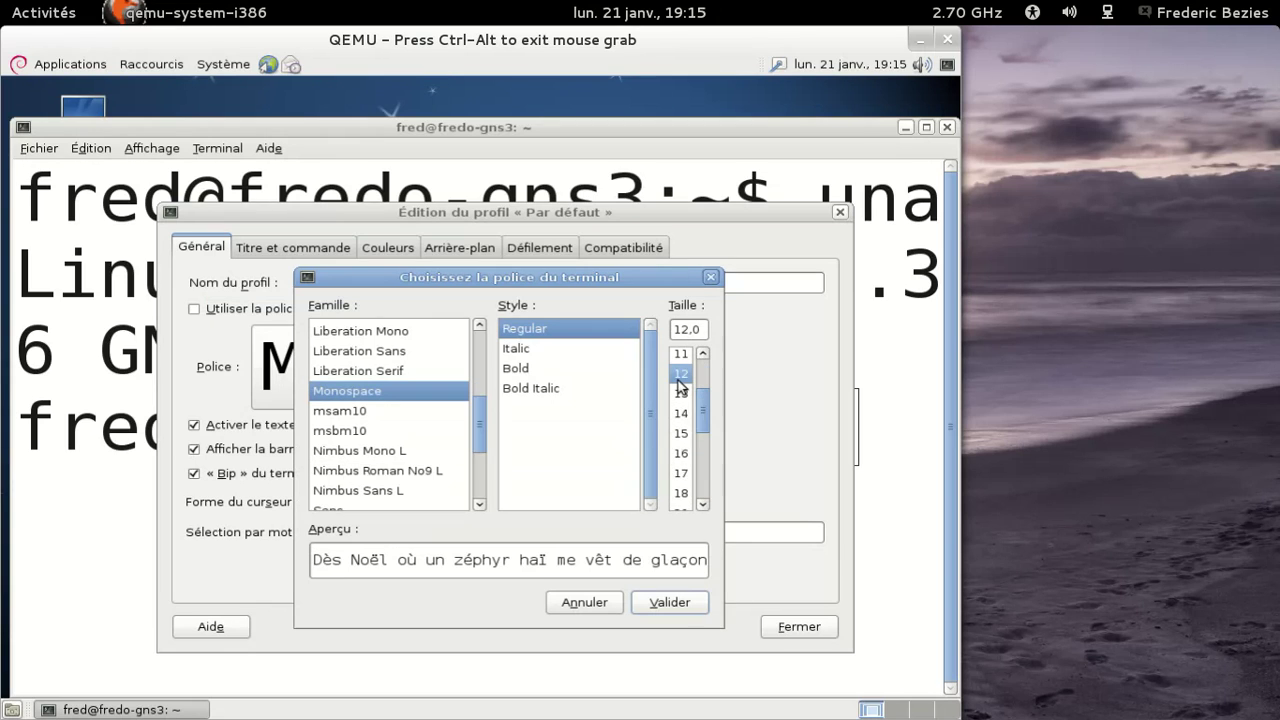
{"action": "left_click", "coordinate": [665, 601]}
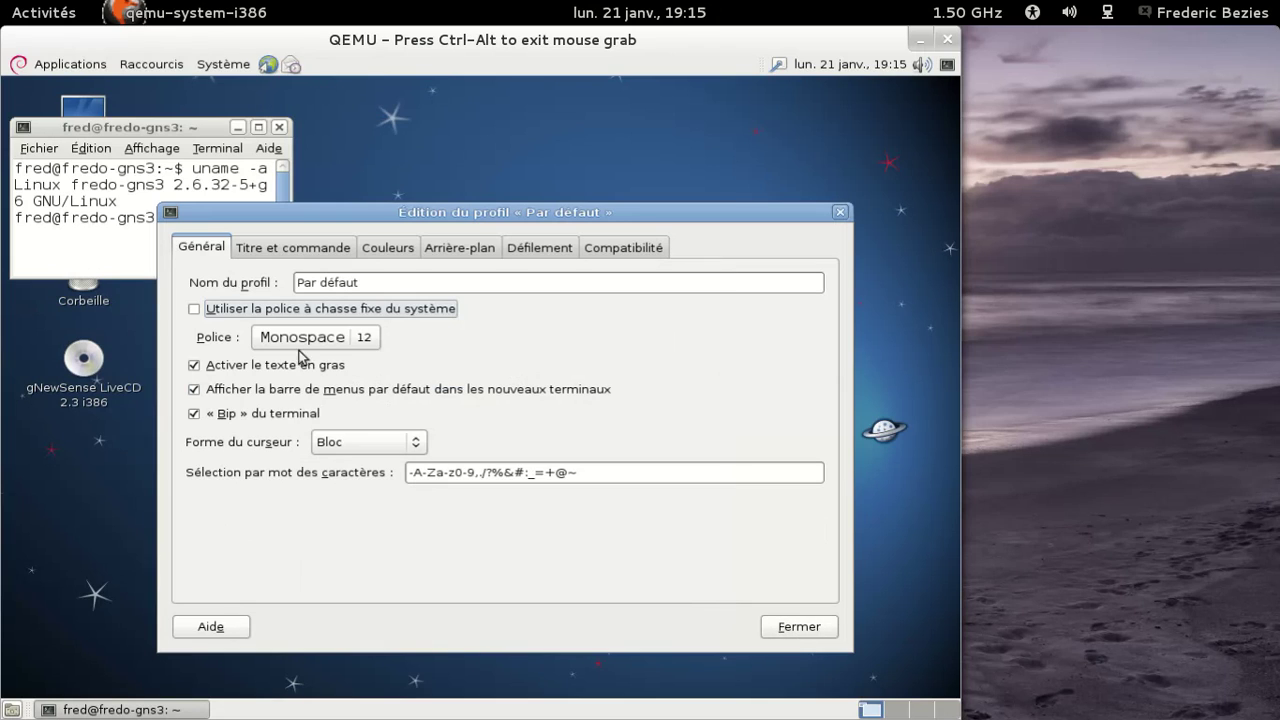
Step: Re-enable the system fixed-width font for the "Par défaut" profile and close the profile dialogs
{"action": "left_click", "coordinate": [268, 308]}
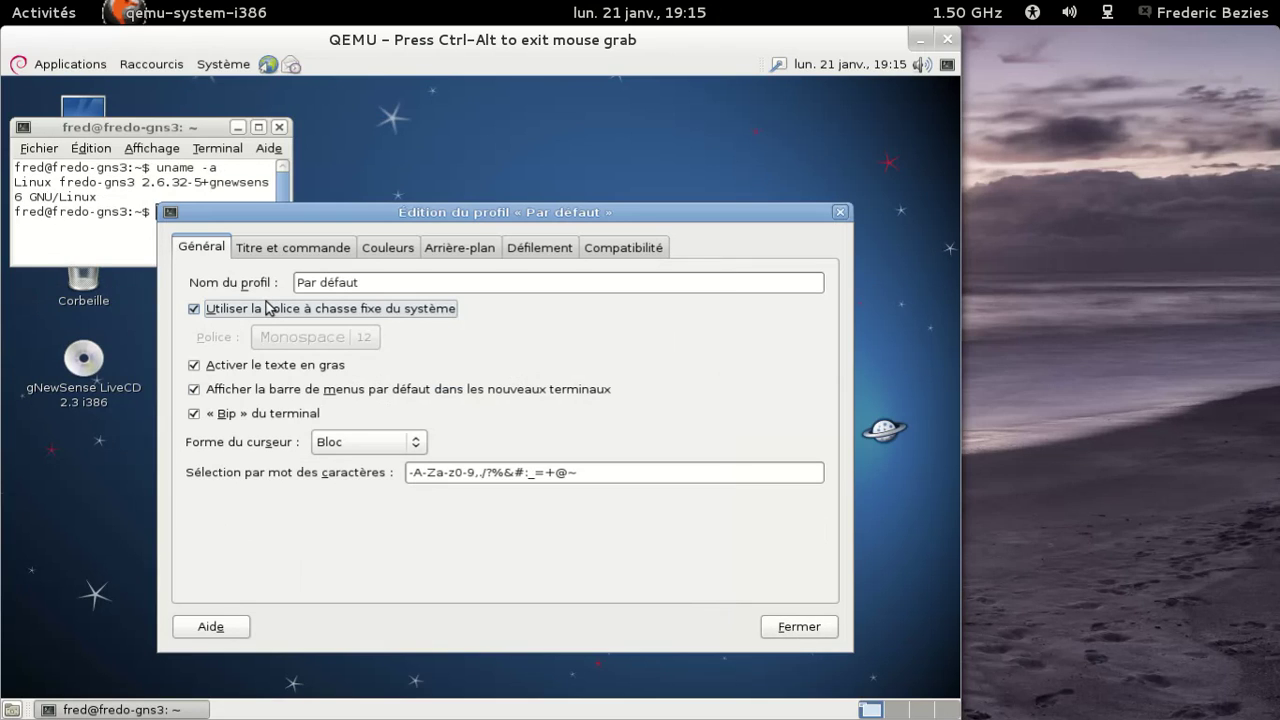
{"action": "left_click", "coordinate": [782, 626]}
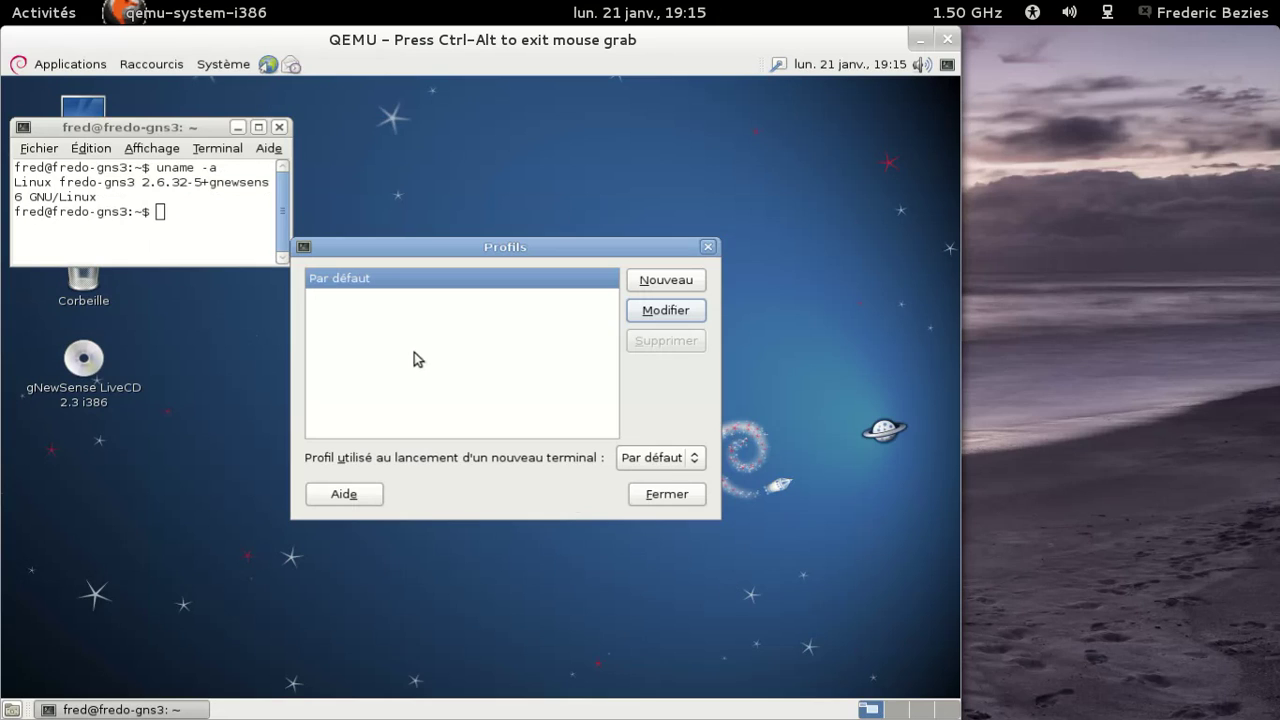
{"action": "left_click", "coordinate": [683, 492]}
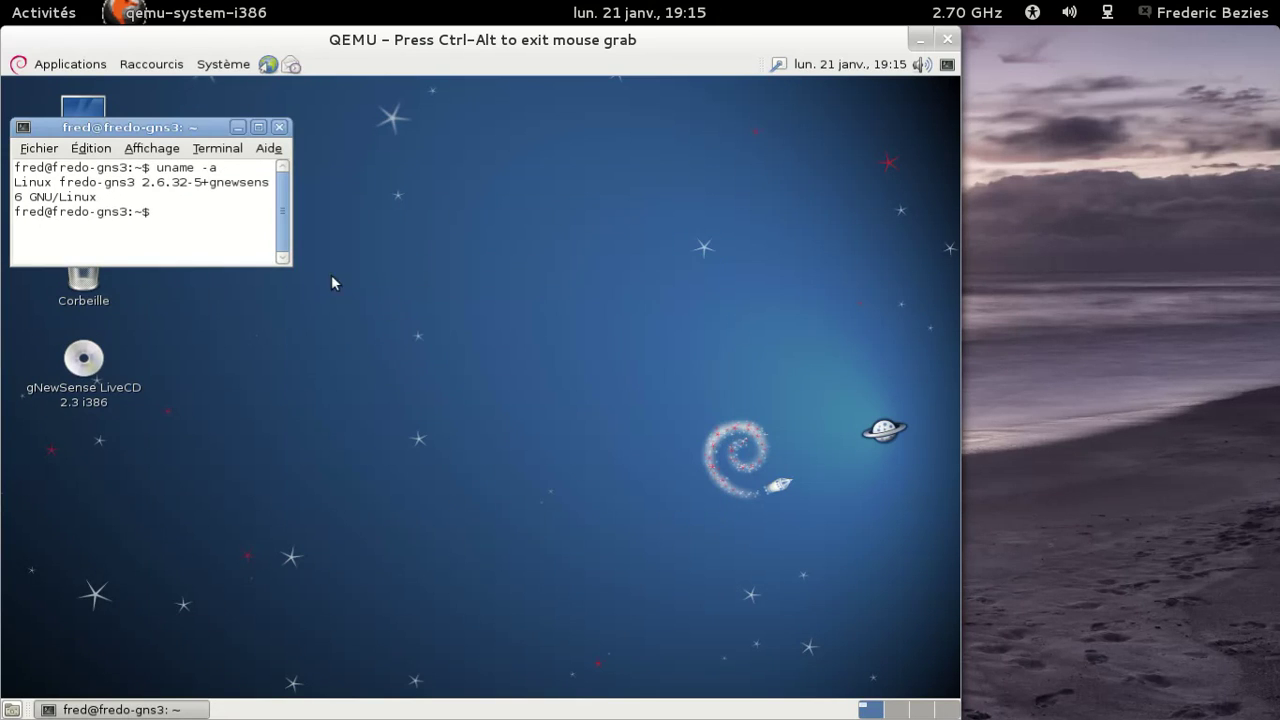
Step: Run df -h in an enlarged terminal window to check disk usage, and exit the terminal
{"action": "left_click_drag", "start_coordinate": [283, 257], "coordinate": [627, 510]}
{"action": "type", "text": "df -h"}
{"action": "key", "text": "Return"}
{"action": "type", "text": "exit"}
{"action": "key", "text": "Return"}
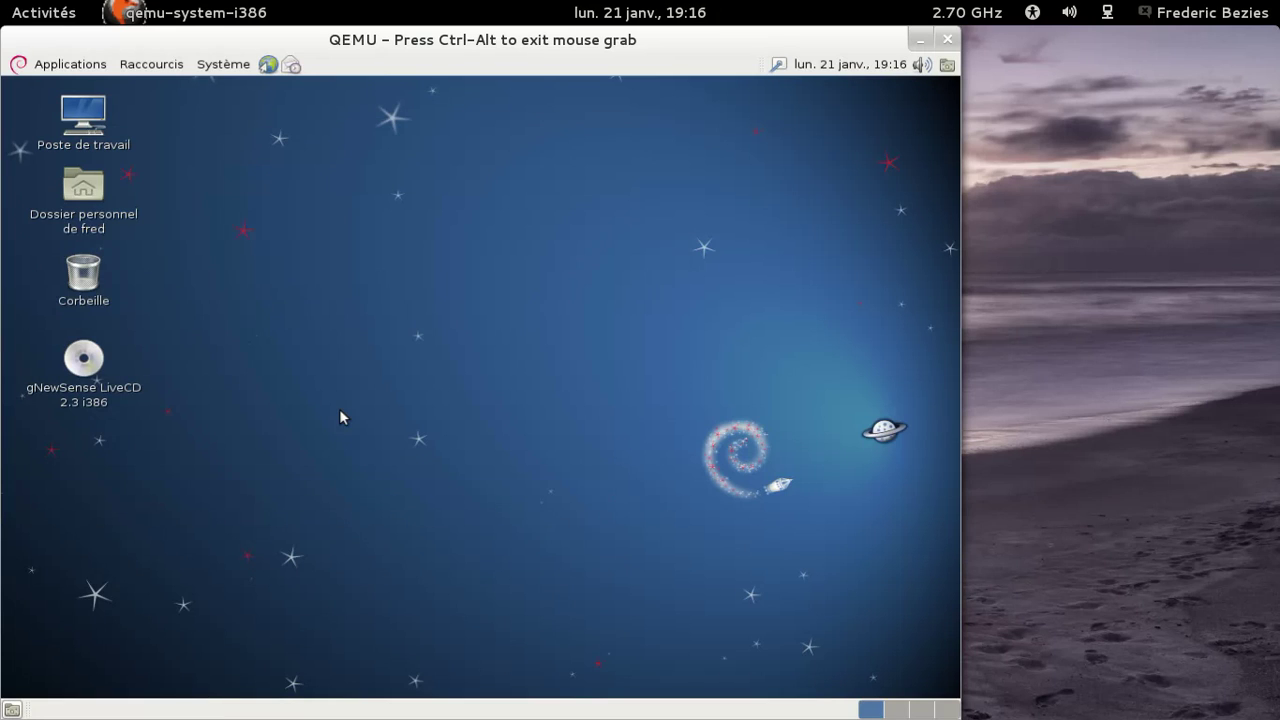
Step: Look through the place shortcuts, the games, multimedia, graphics and accessory applications, and the system preferences and administration tools
{"action": "left_click", "coordinate": [240, 73]}
{"action": "mouse_move", "coordinate": [180, 70]}
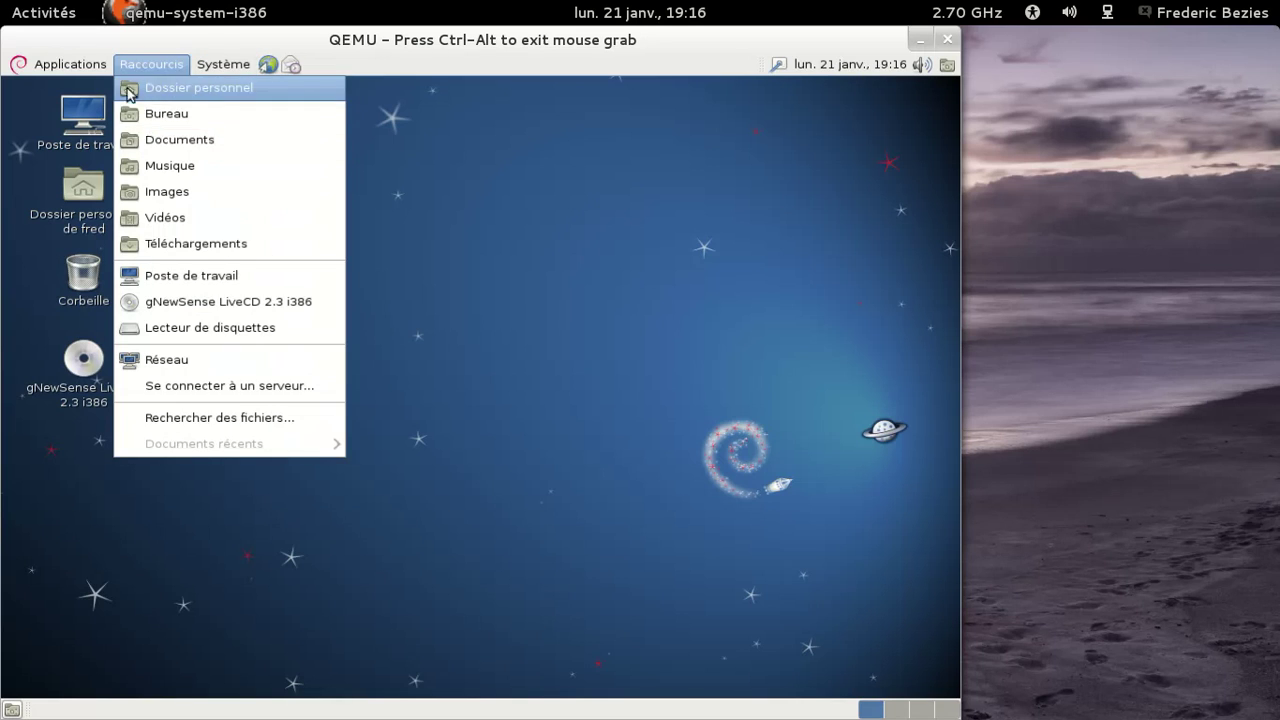
{"action": "mouse_move", "coordinate": [100, 66]}
{"action": "mouse_move", "coordinate": [99, 212]}
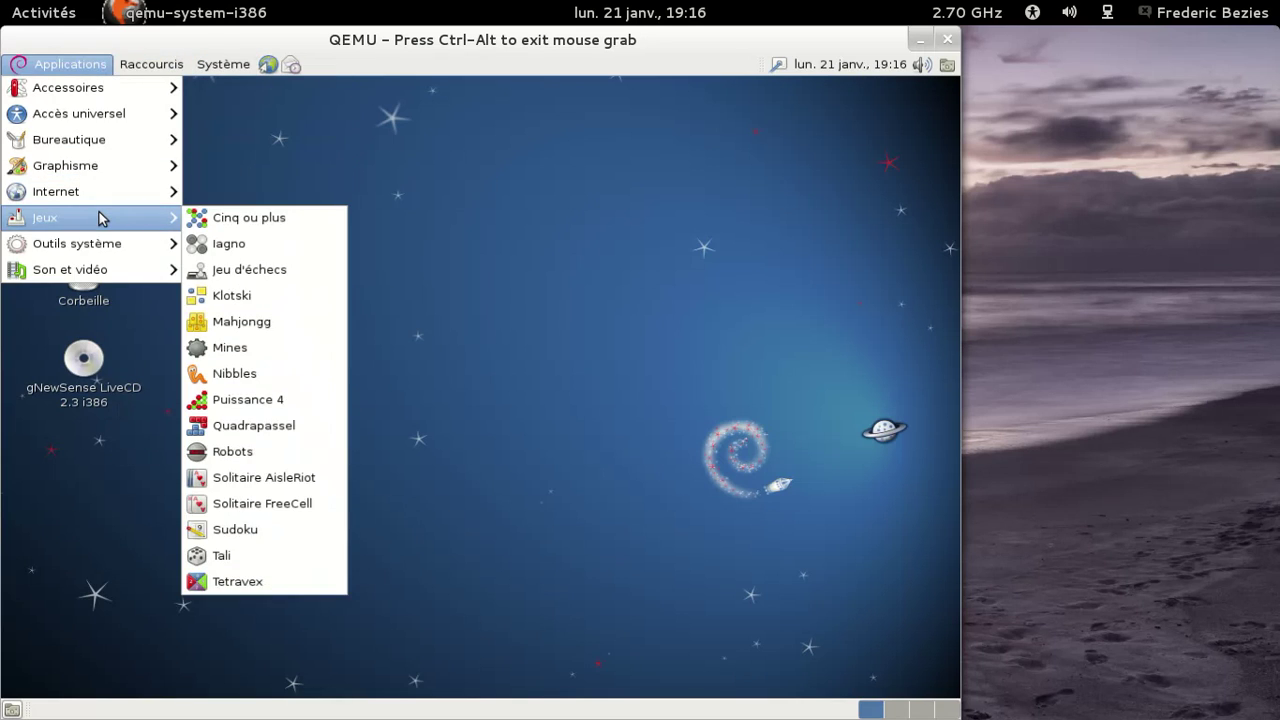
{"action": "mouse_move", "coordinate": [112, 272]}
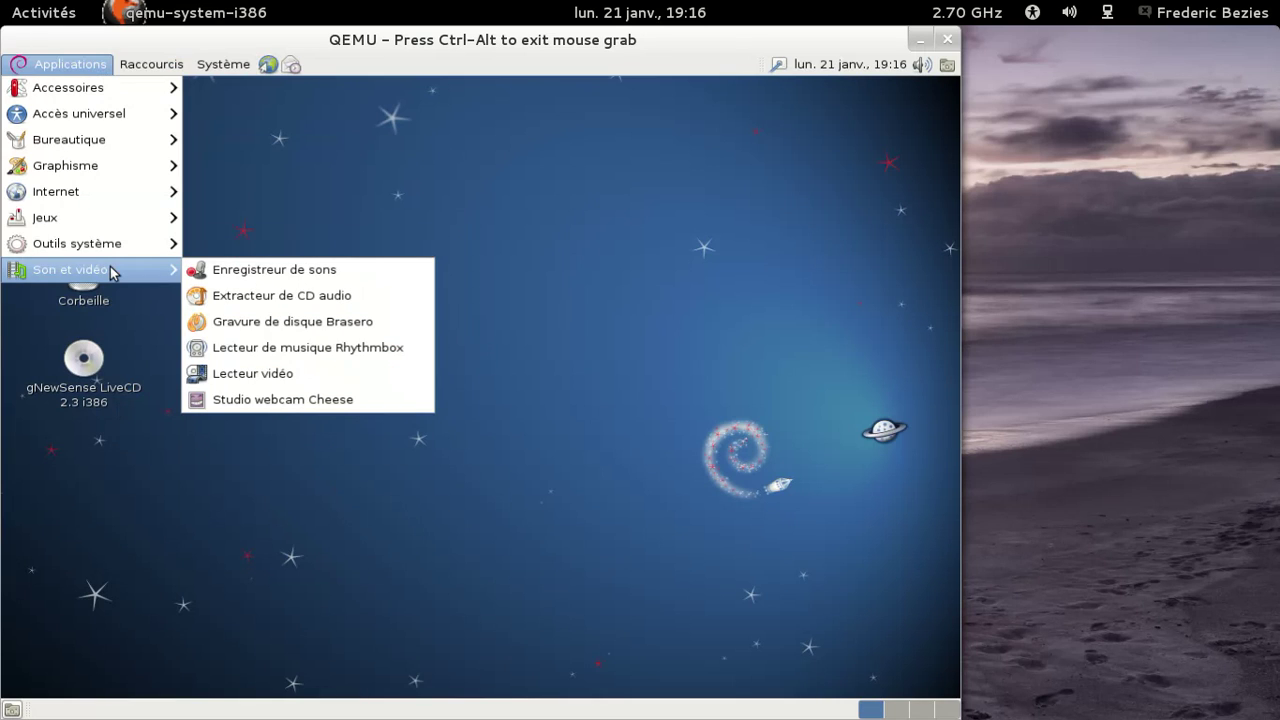
{"action": "mouse_move", "coordinate": [94, 166]}
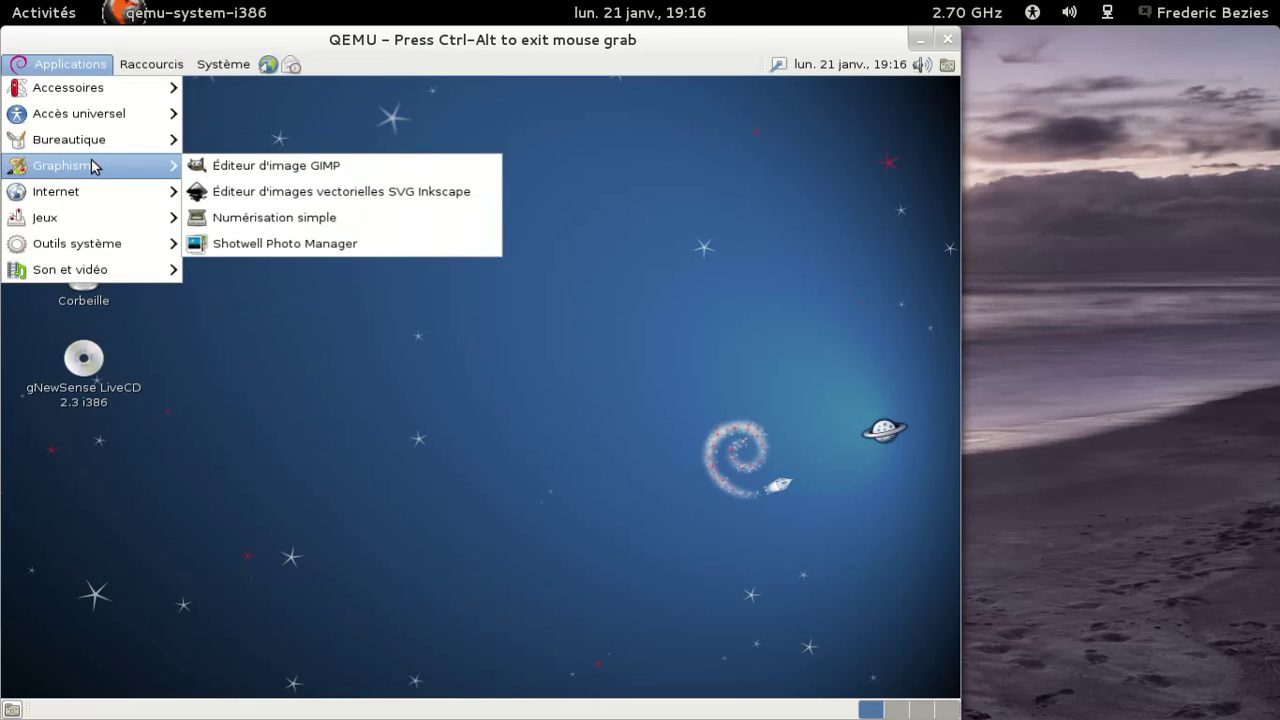
{"action": "mouse_move", "coordinate": [175, 138]}
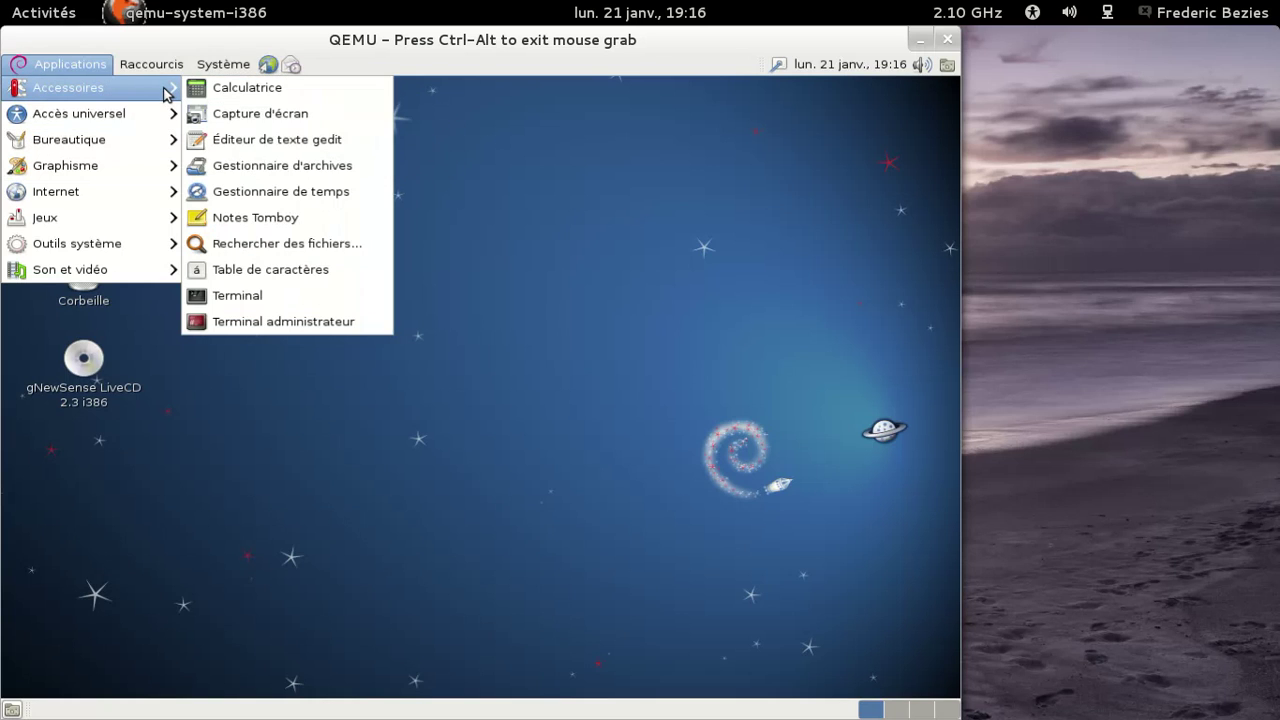
{"action": "mouse_move", "coordinate": [228, 63]}
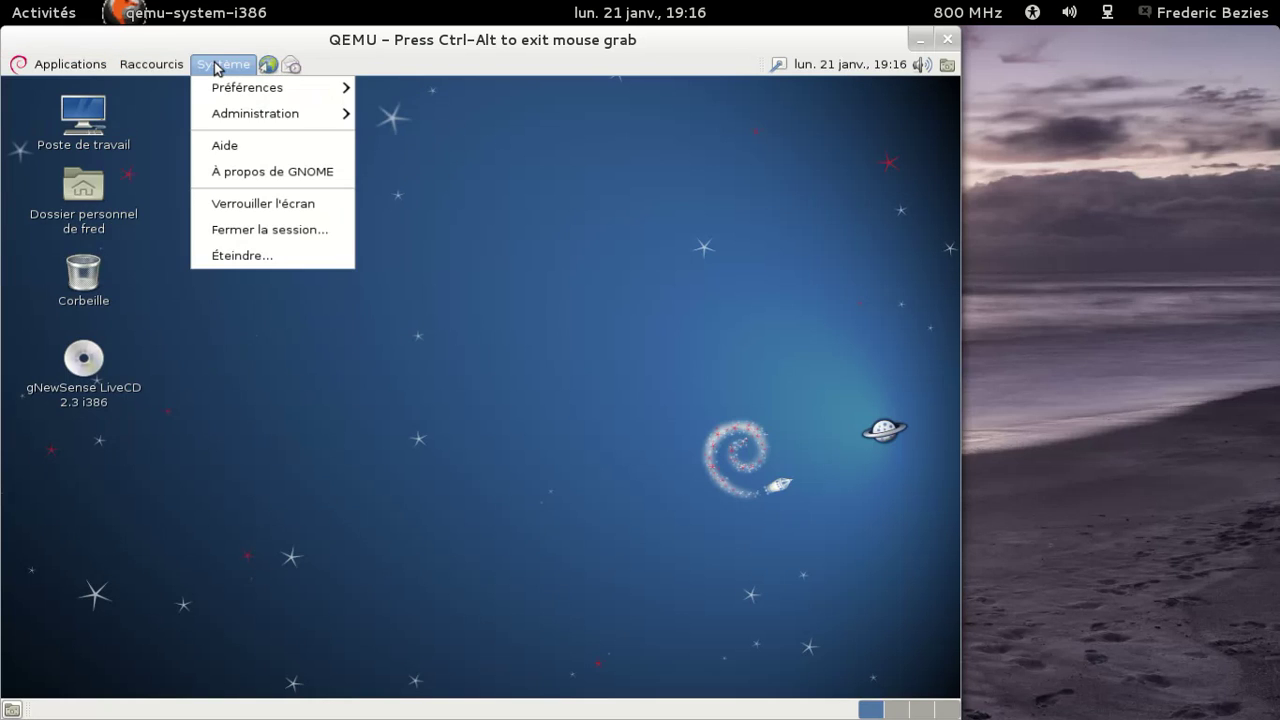
{"action": "mouse_move", "coordinate": [253, 94]}
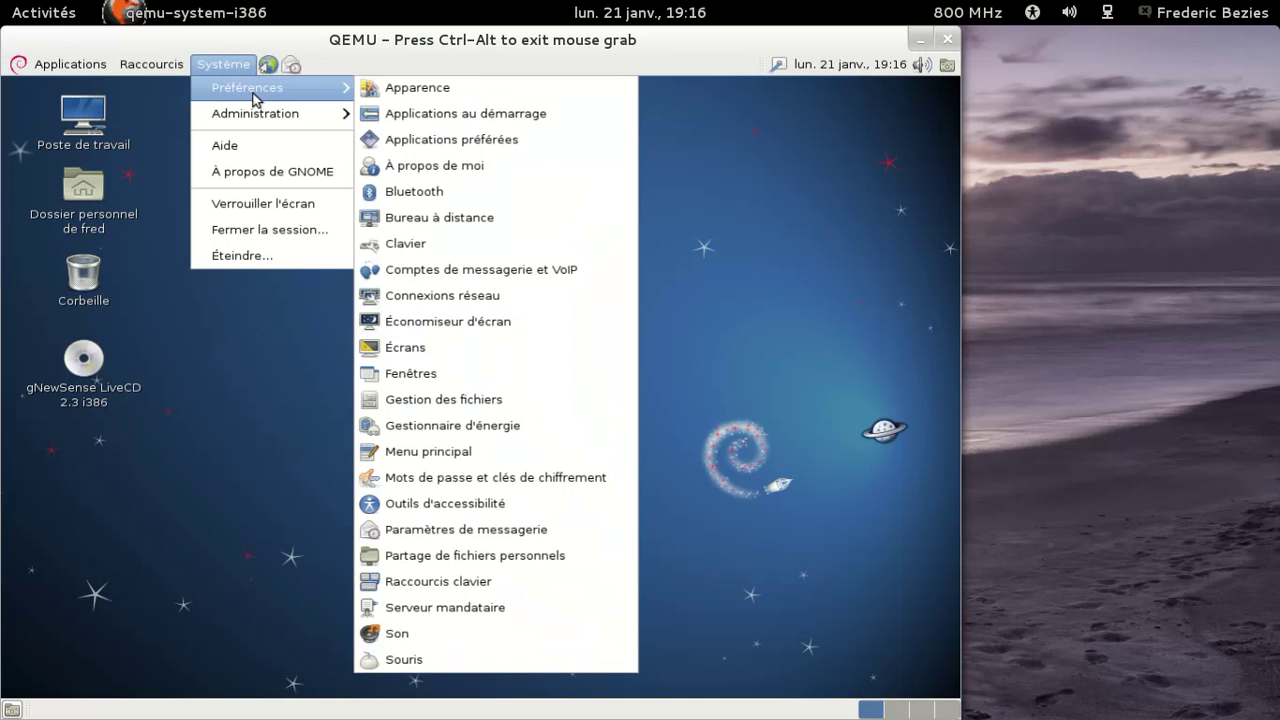
{"action": "mouse_move", "coordinate": [253, 118]}
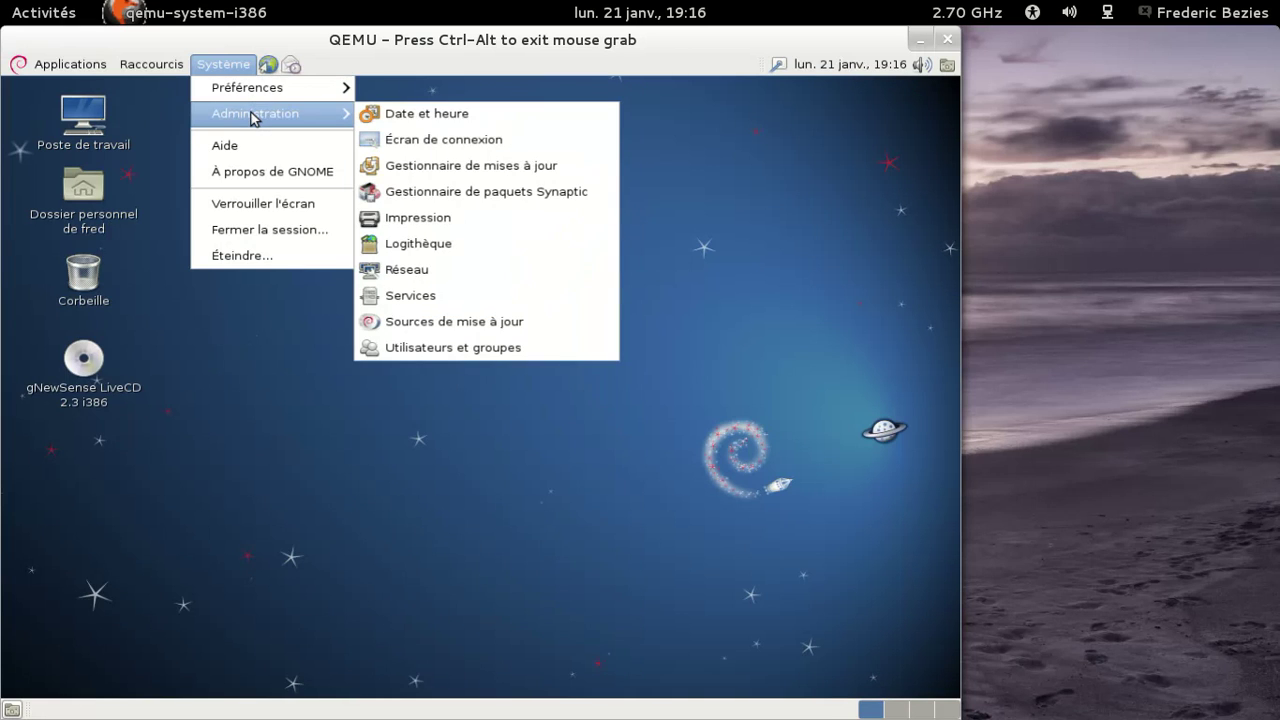
Step: Shut down the gNewSense virtual machine and release its mouse grab
{"action": "left_click", "coordinate": [254, 258]}
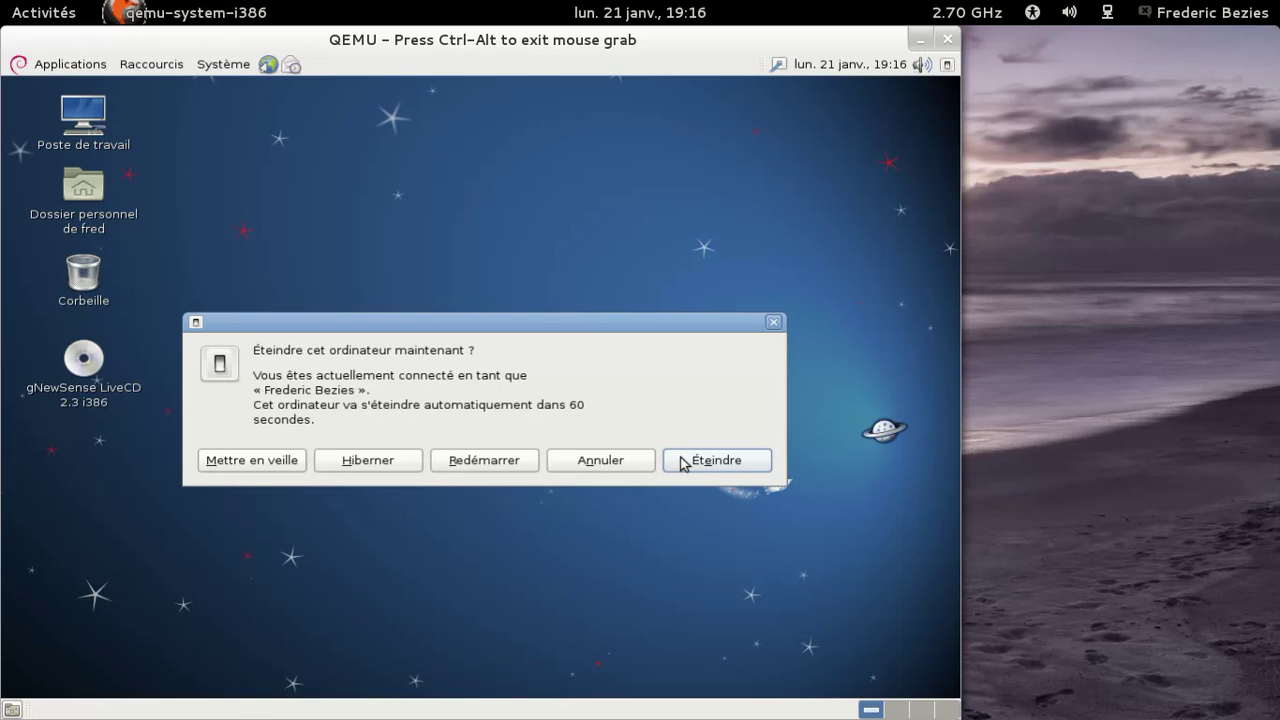
{"action": "left_click", "coordinate": [683, 462]}
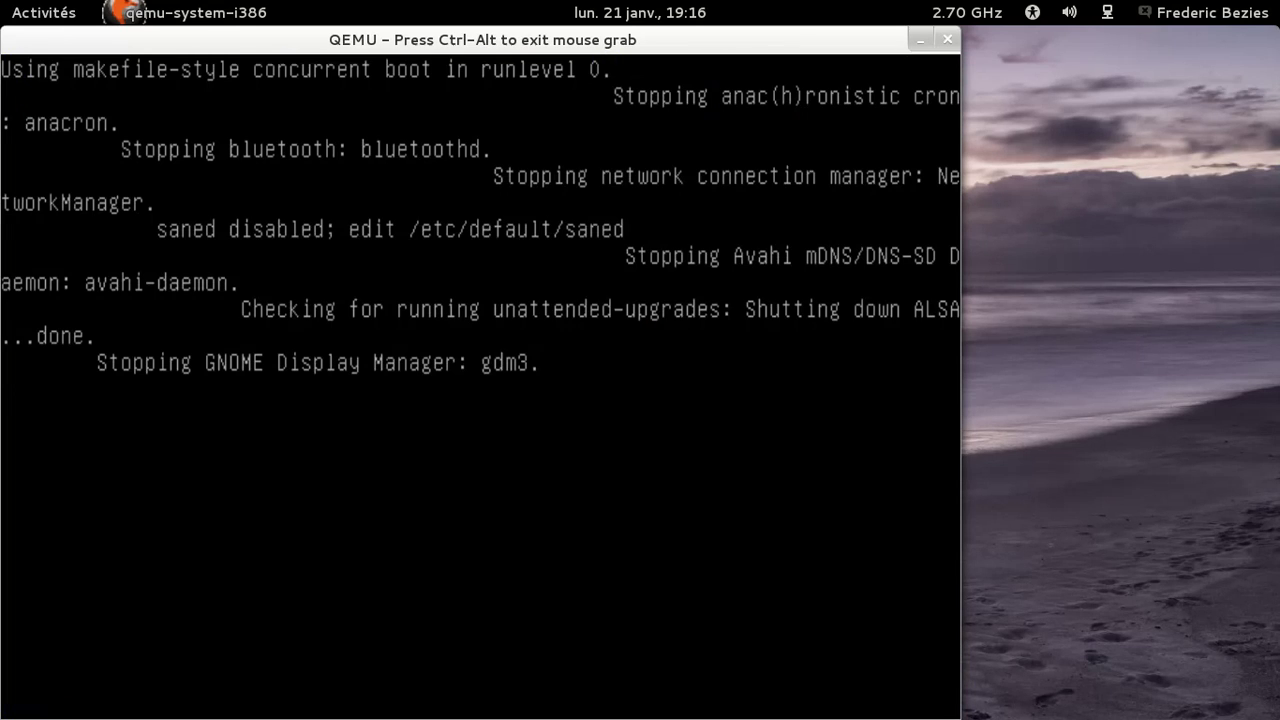
{"action": "key", "text": "ctrl+alt+r"}
{"action": "key", "text": "Return"}
{"action": "key", "text": "Escape"}
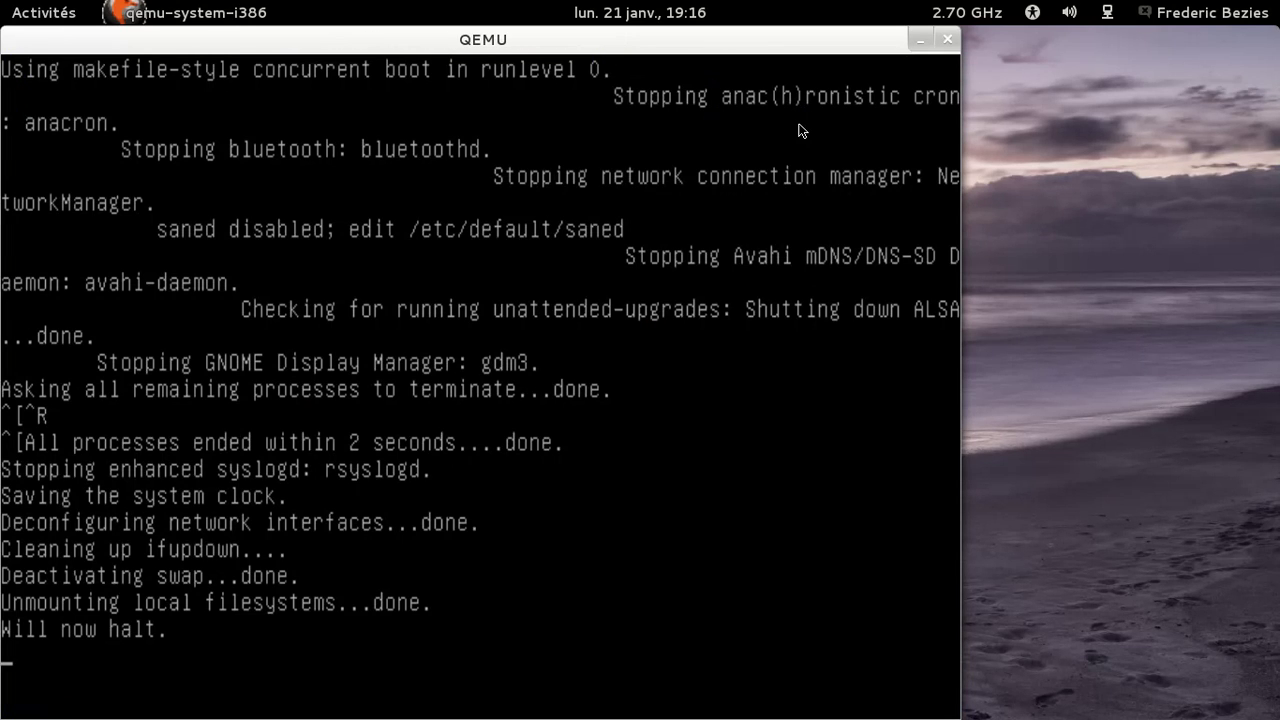
{"action": "key", "text": "Escape"}
{"action": "key", "text": "Return"}
{"action": "key", "text": "Escape"}
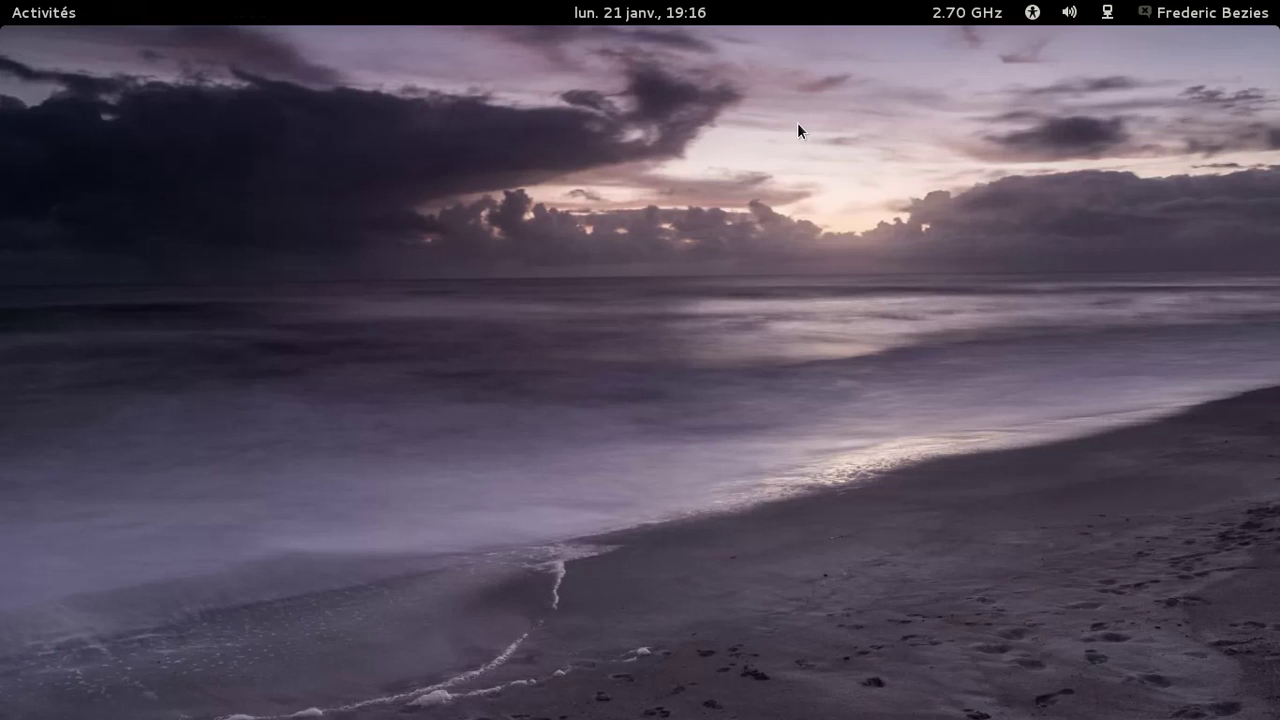